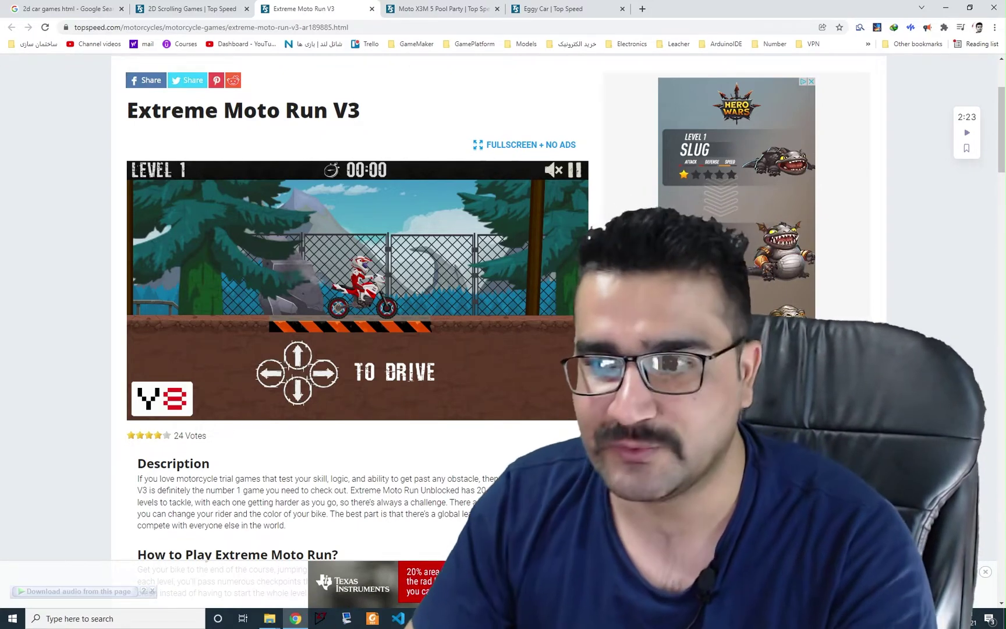
Drive the motorbike forward through Level 1 of Extreme Moto Run V3 to demonstrate its physics.
key("Up")
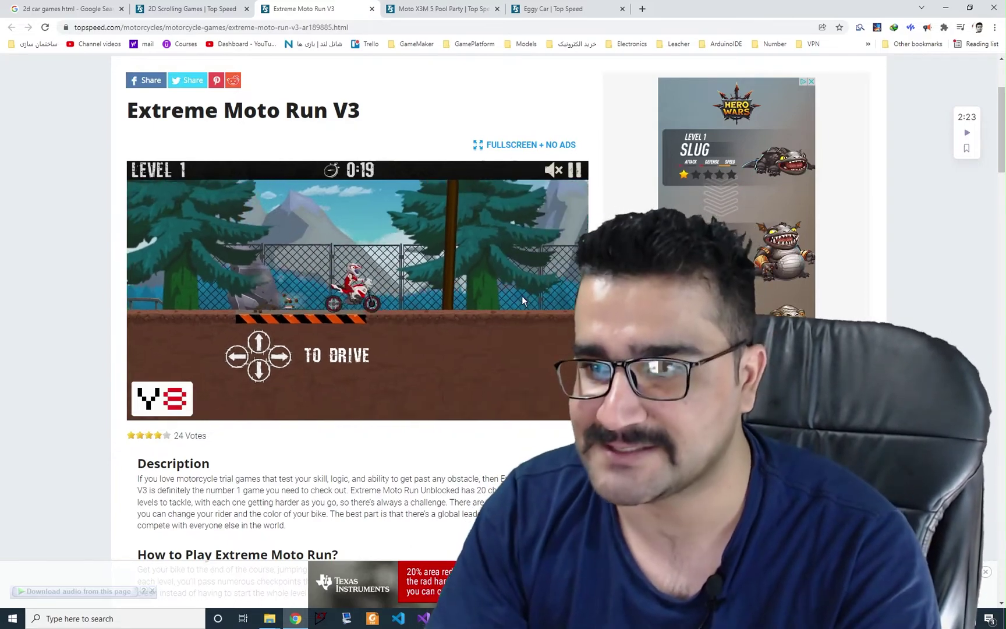
key("Up")
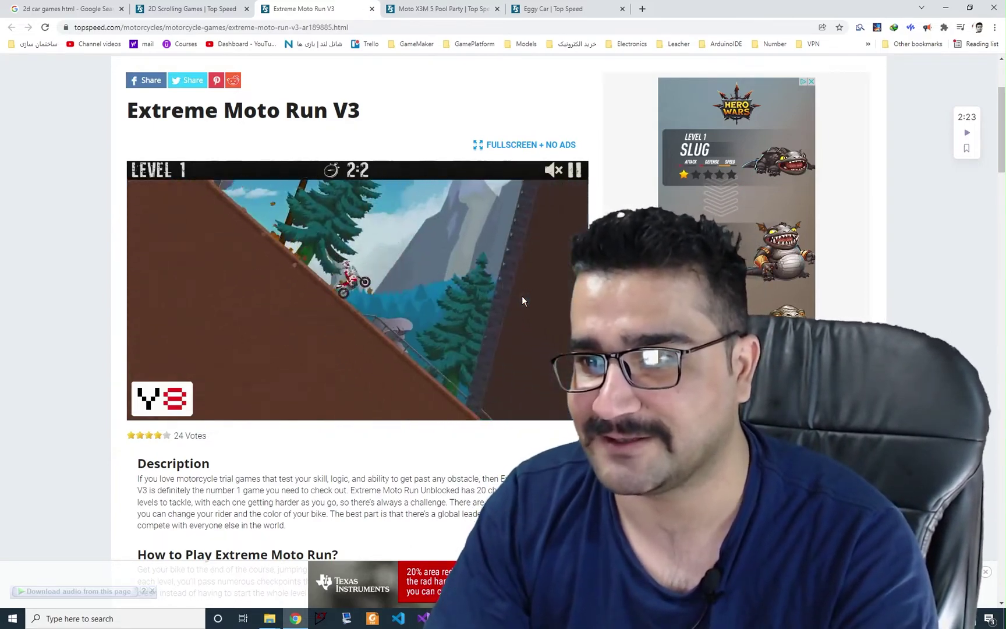
key("Up")
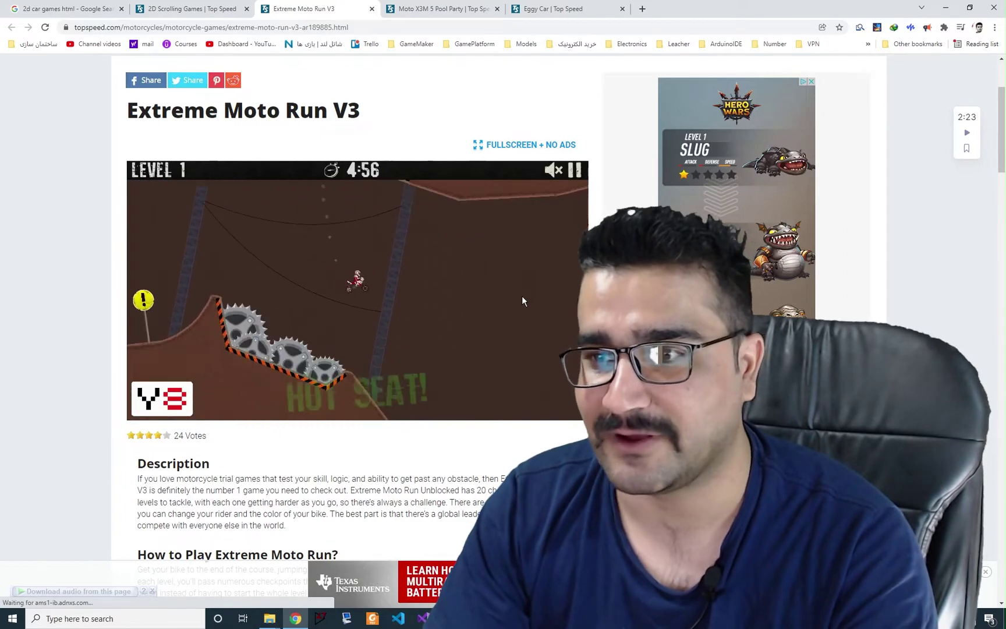
key("Up")
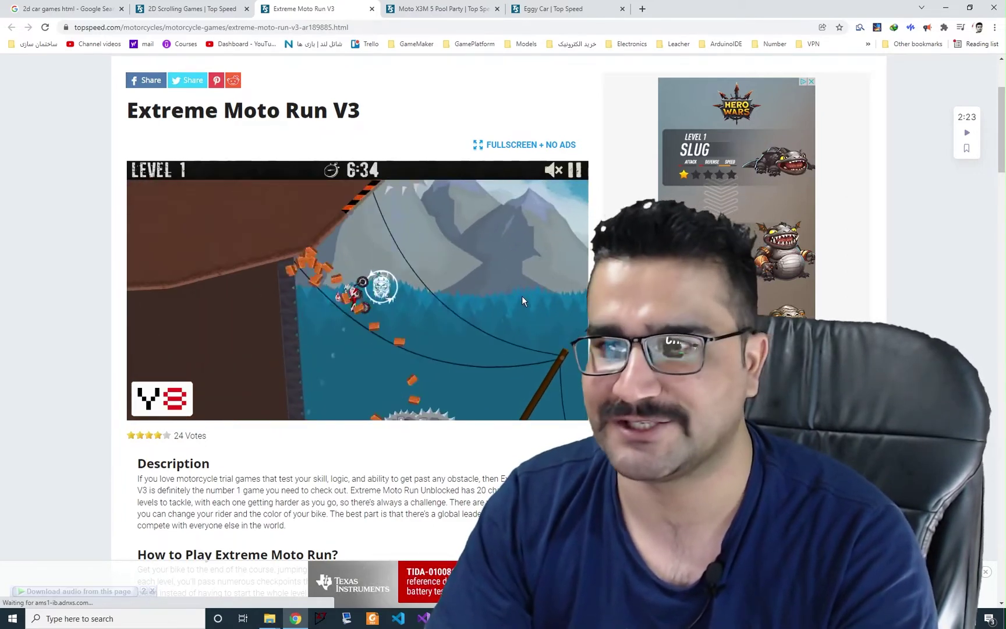
key("Up")
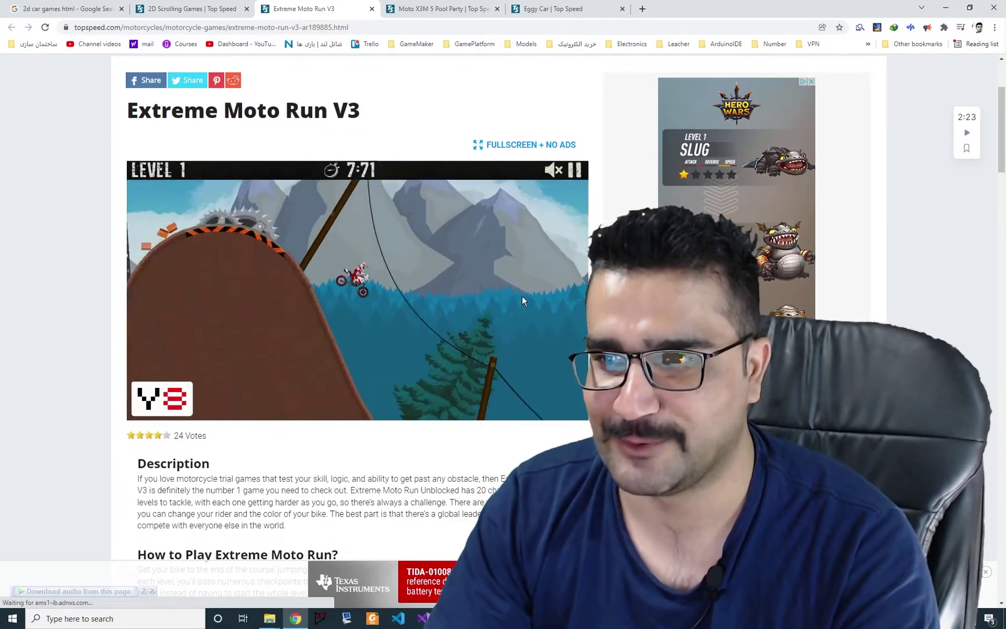
Switch to the Moto X3M 5 Pool Party page and drive the bike forward through stage 1.
left_click(431, 8)
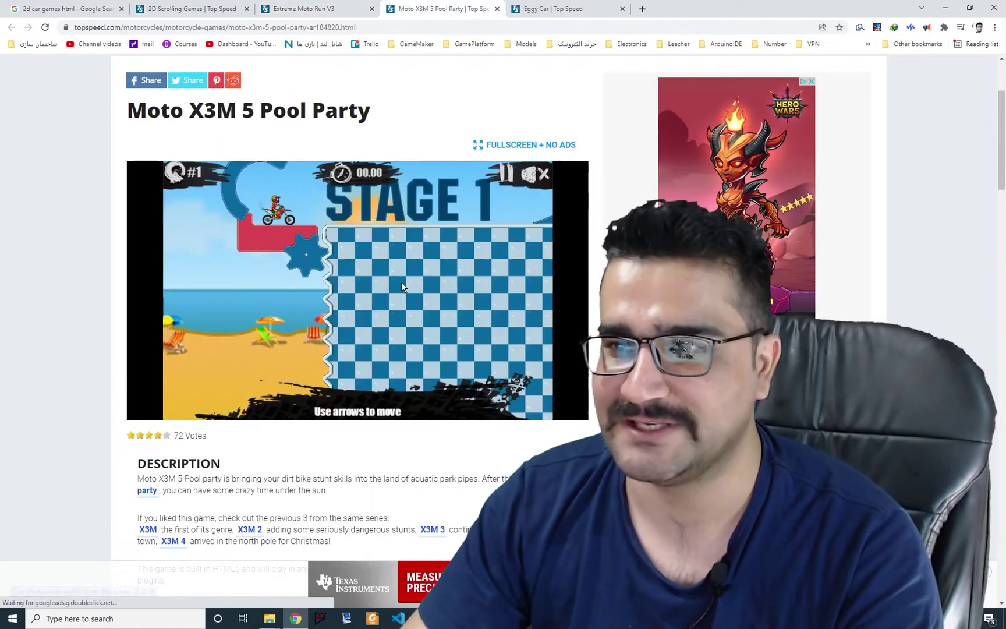
left_click(400, 282)
key("Up")
key("Up")
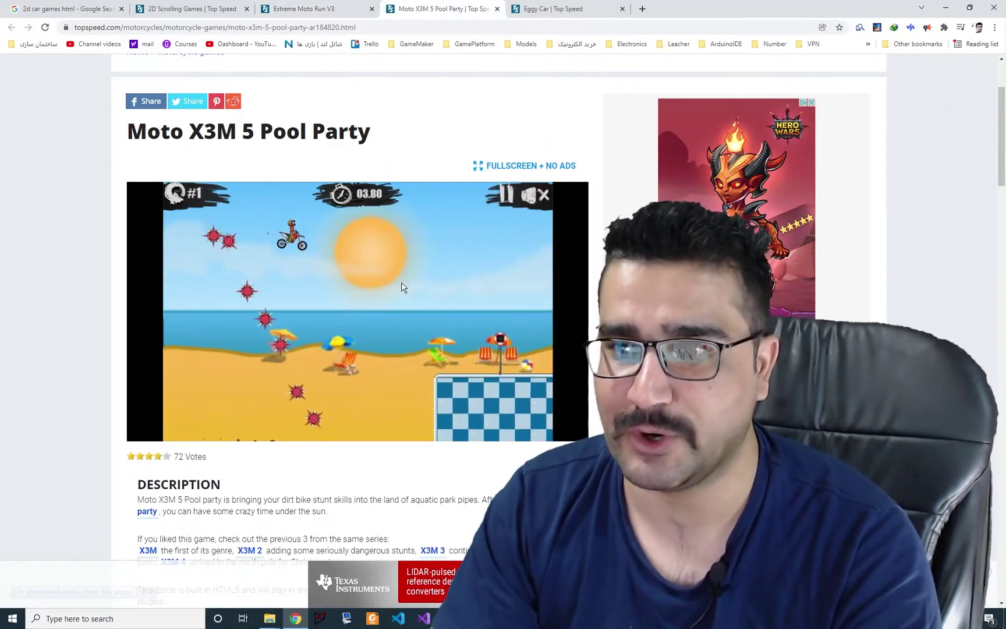
key("Up")
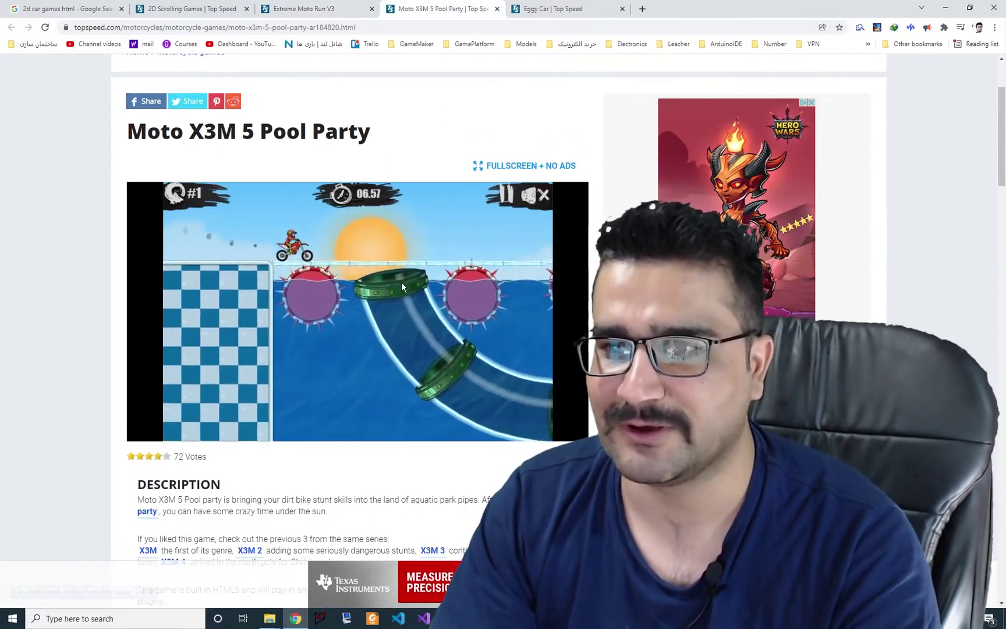
key("Up")
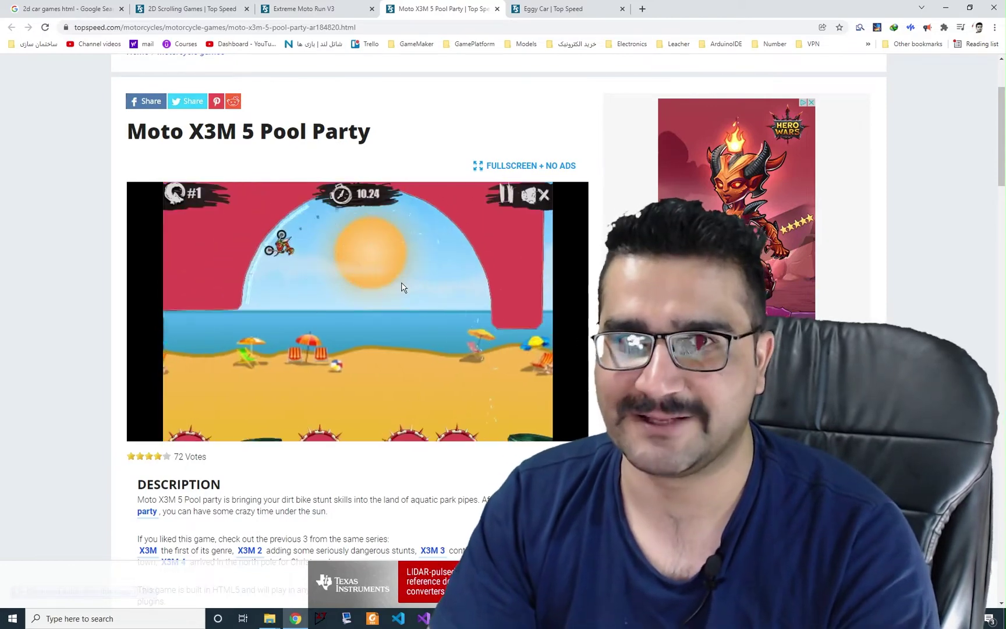
key("Up")
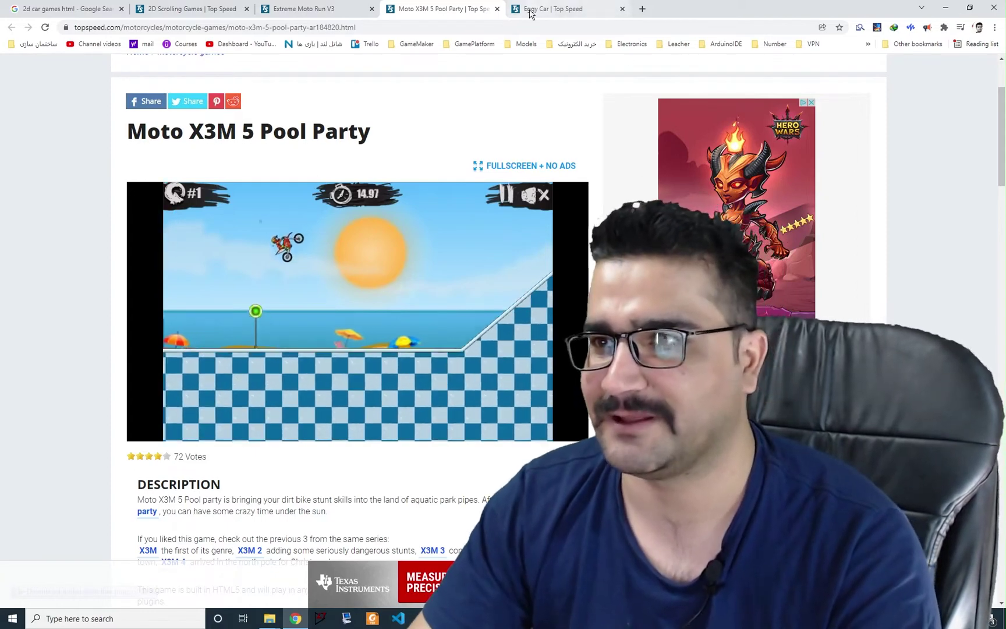
Switch to the Eggy Car page and drive the car forward over the hills while carrying the egg.
key("ctrl+Tab")
key("space")
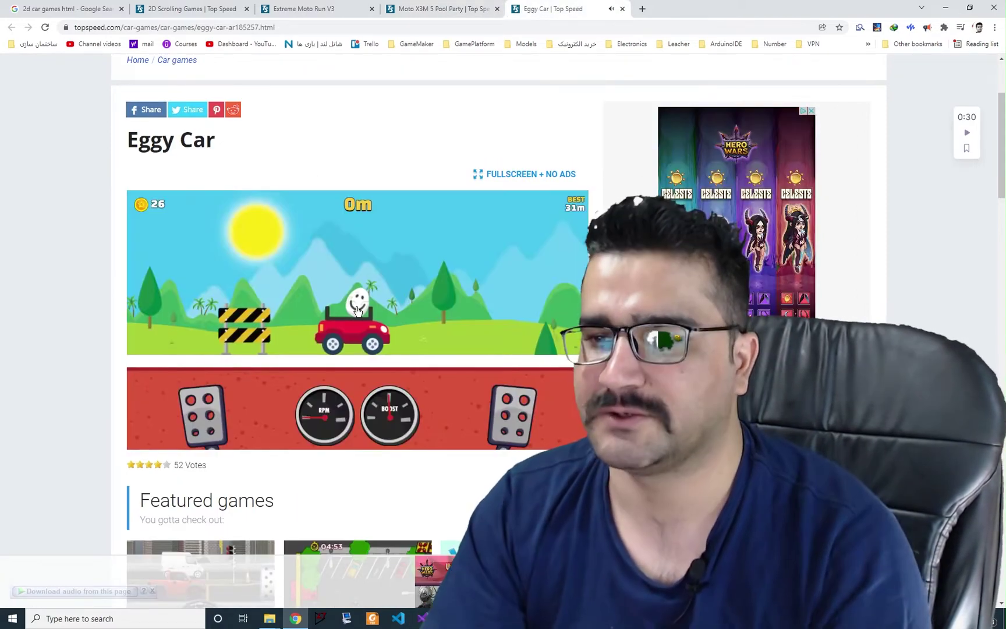
key("Right")
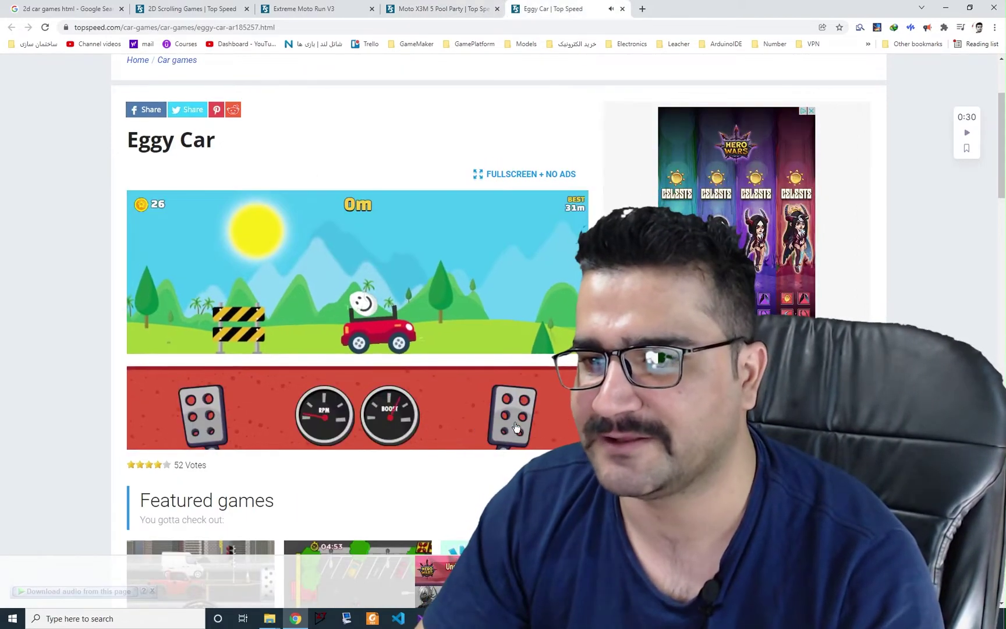
key("Right")
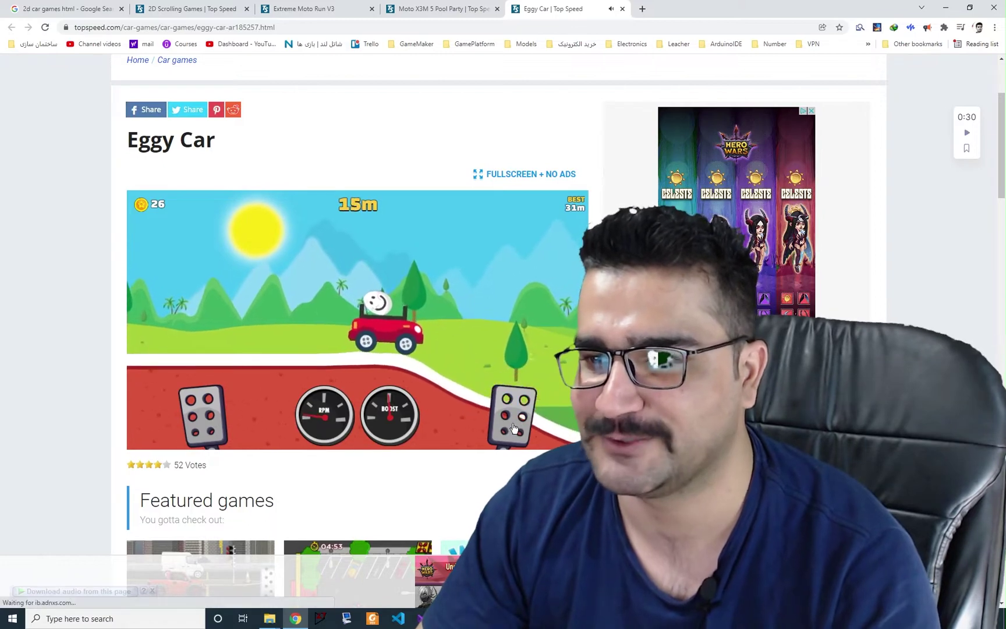
key("Right")
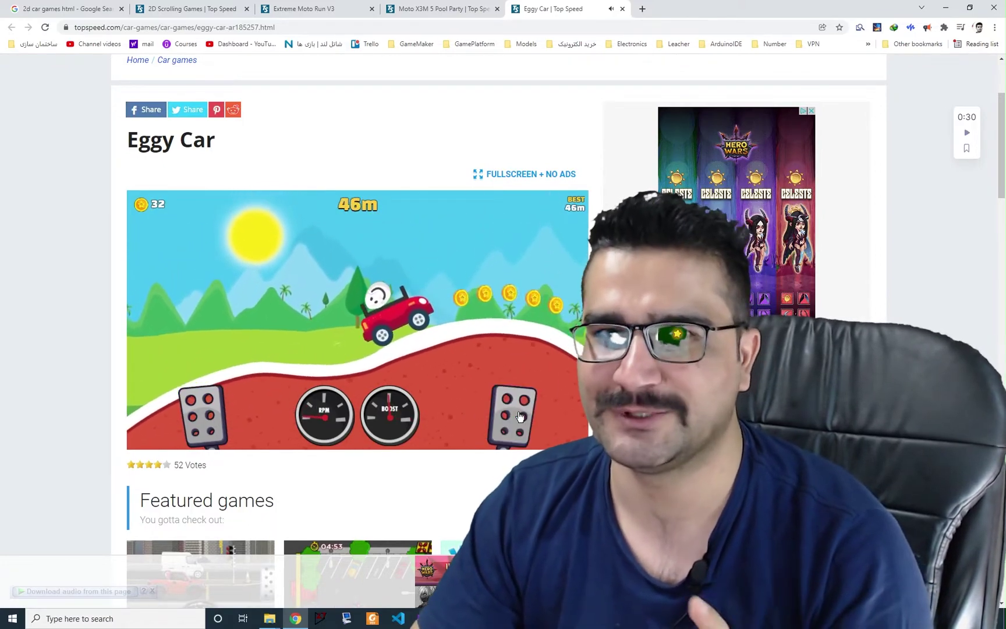
key("Right")
key("Right")
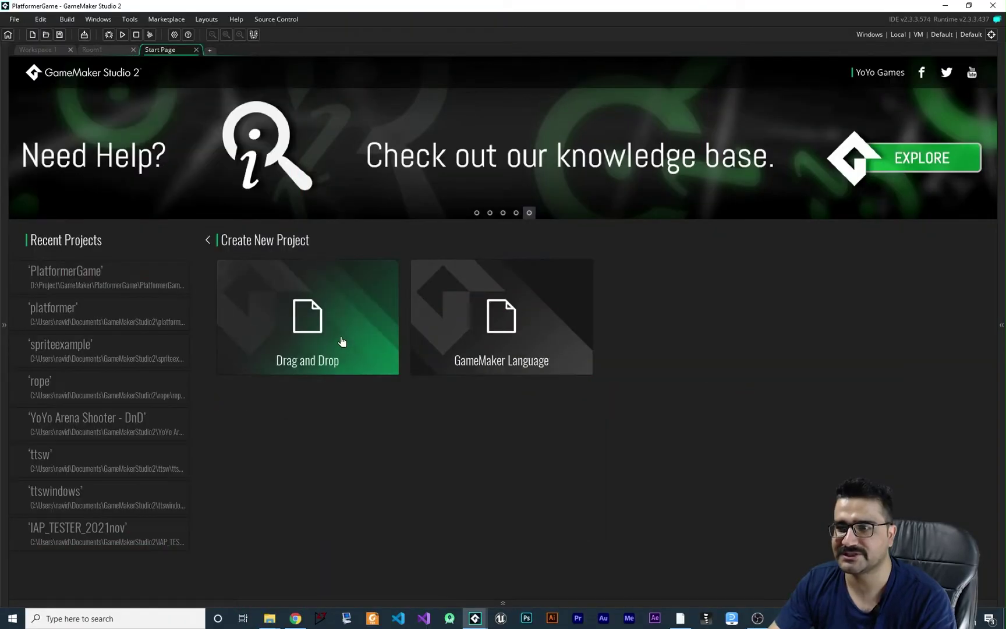
Create a new GameMaker Language project named physics in the GameMakerStudio2 documents folder.
left_click(512, 332)
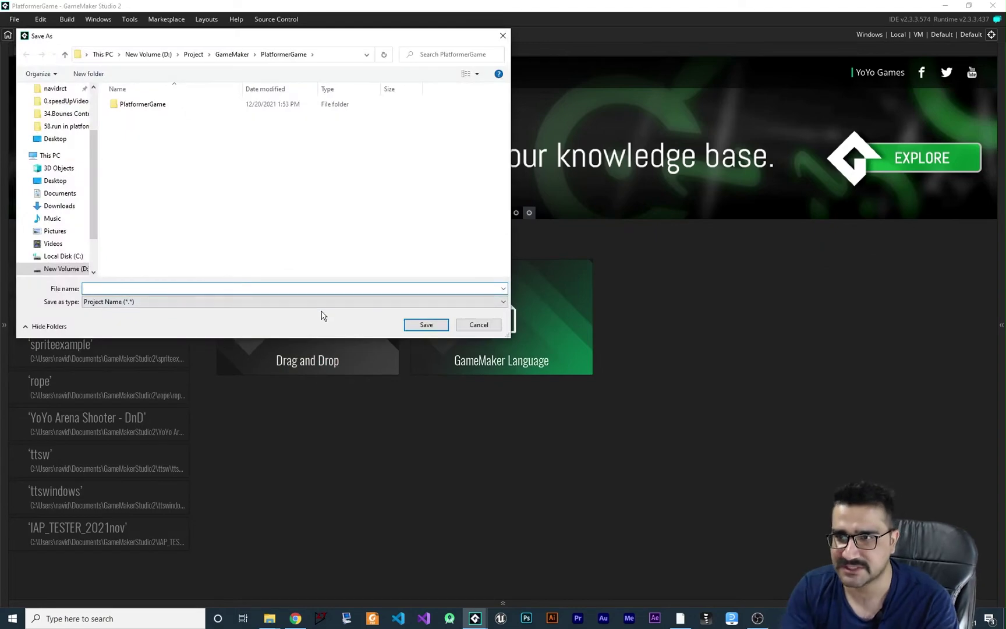
type("physics")
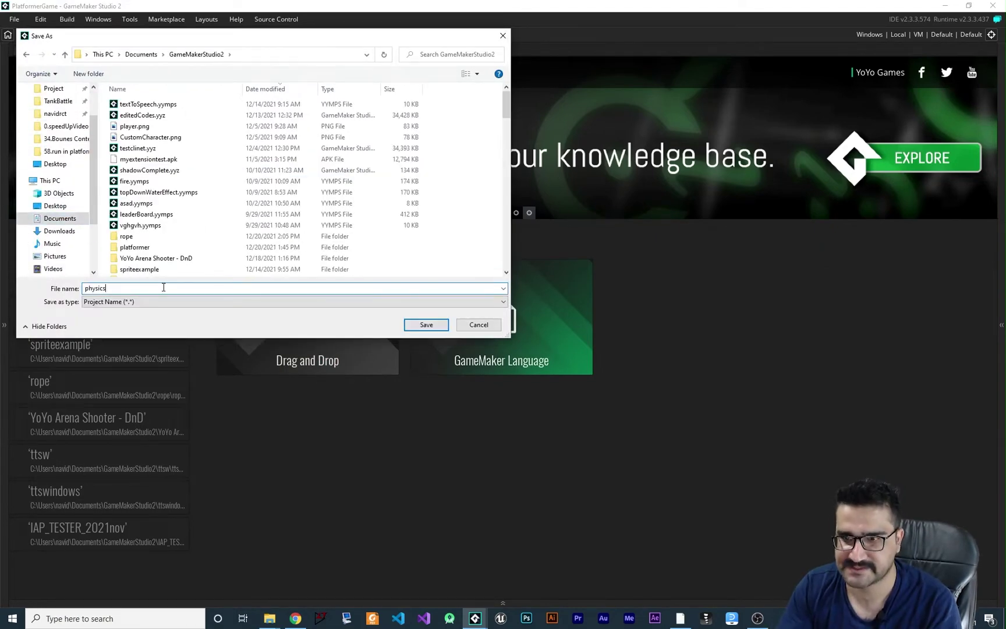
key("Return")
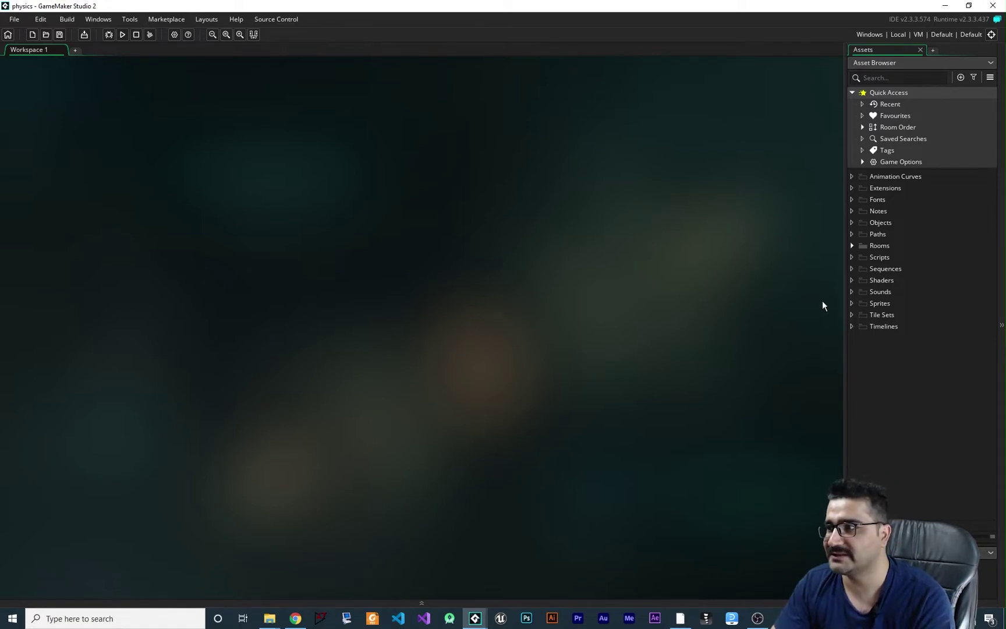
Create a new sprite in the Sprites group and name it spr_triangle.
right_click(875, 303)
mouse_move(880, 308)
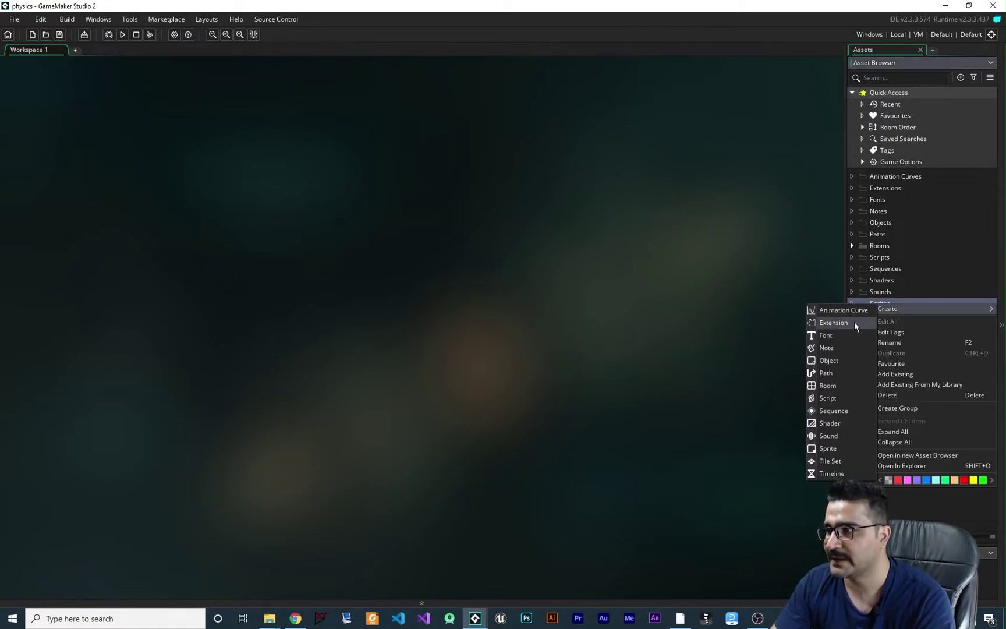
left_click(828, 448)
type("spr_tr")
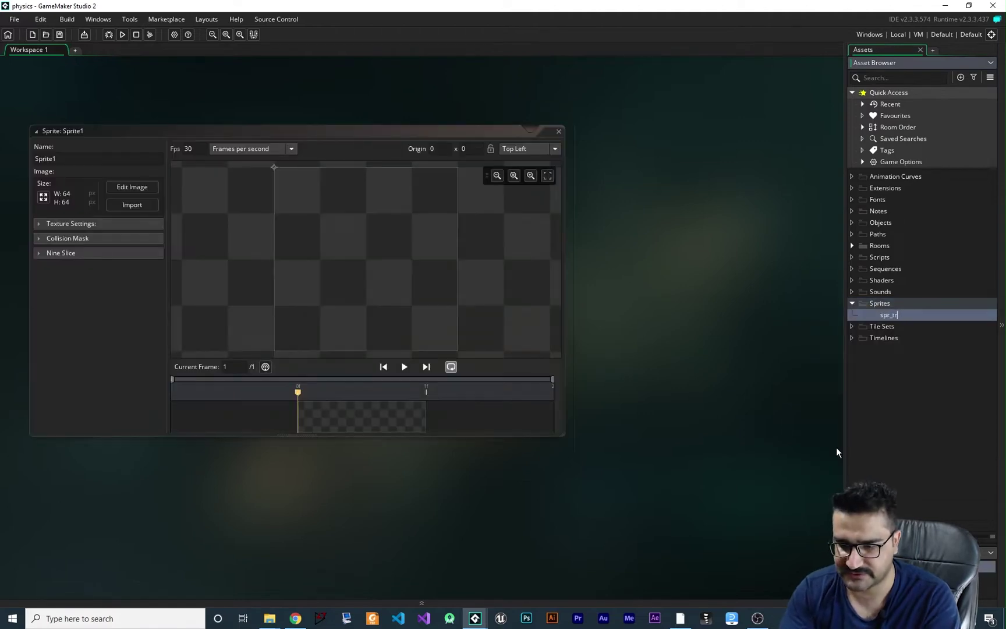
type("iangle")
key("Return")
Draw a triangle with the polygon tool across spr_triangle's full 64 x 64 canvas and fill it white.
left_click(132, 187)
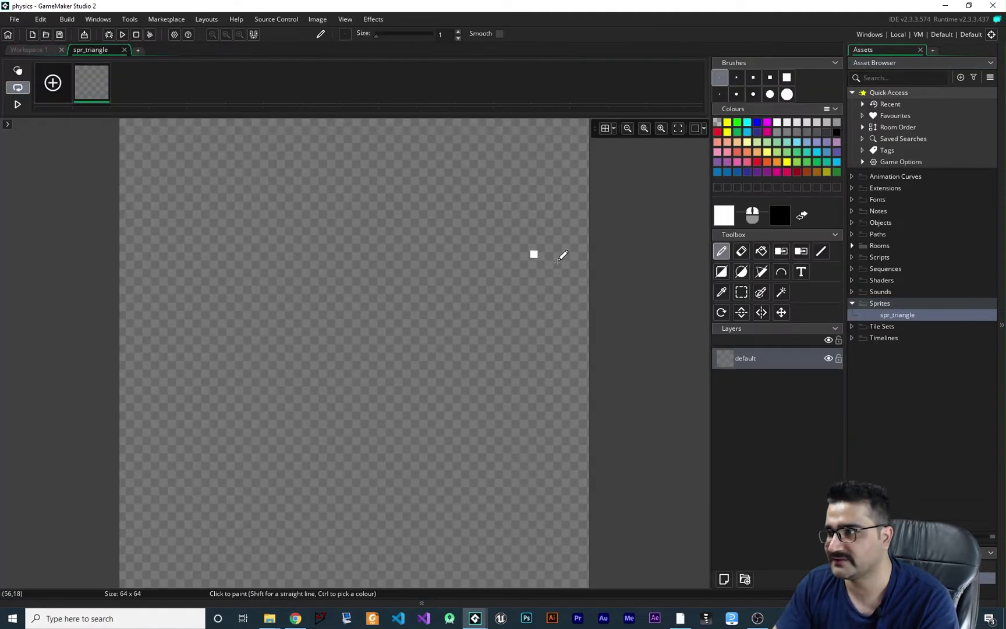
left_click(761, 272)
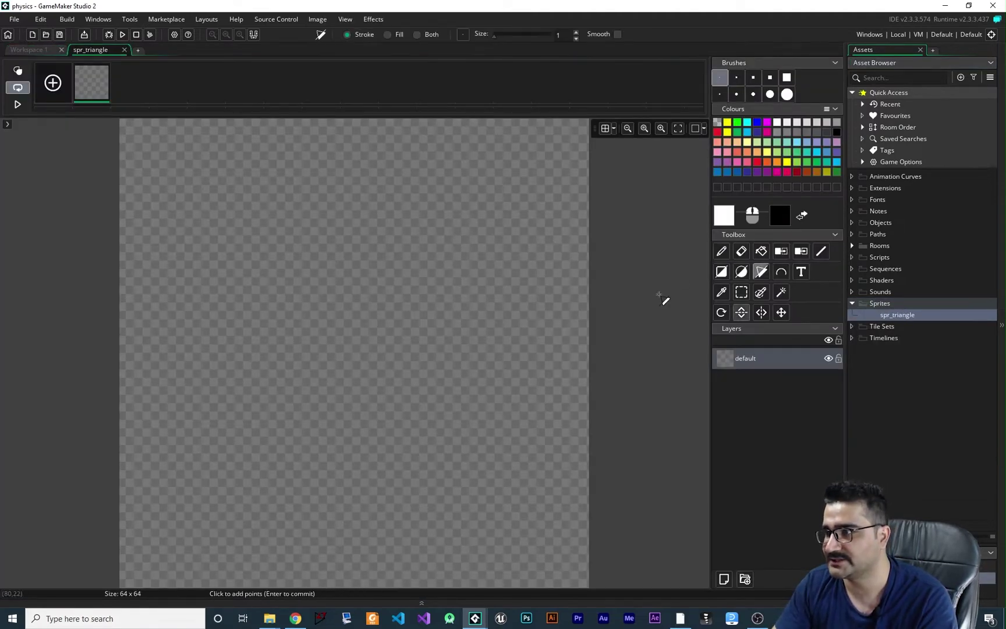
left_click(351, 122)
left_click(124, 576)
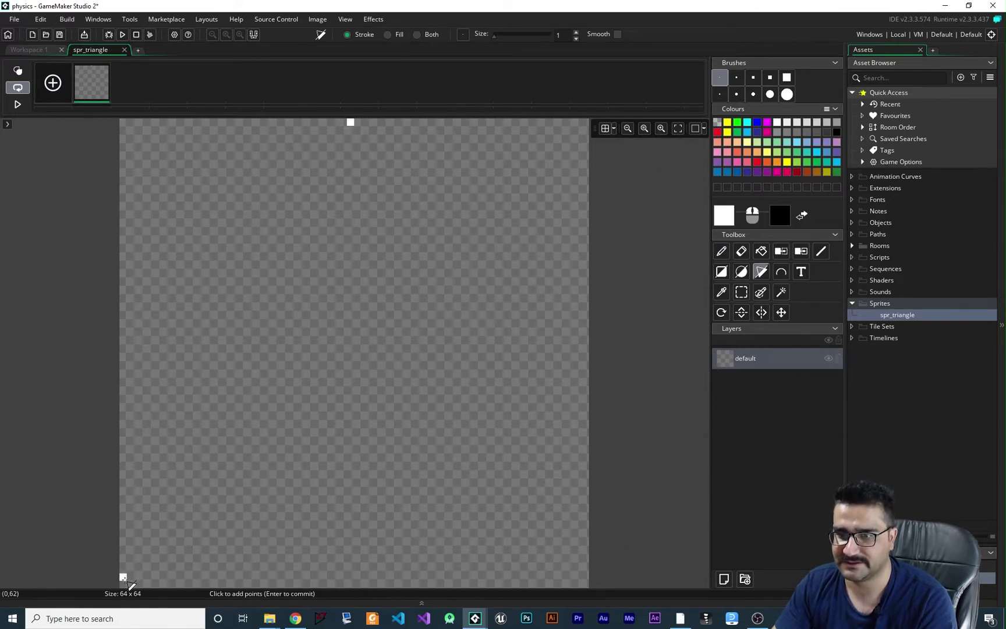
left_click(584, 576)
key("Return")
left_click(761, 251)
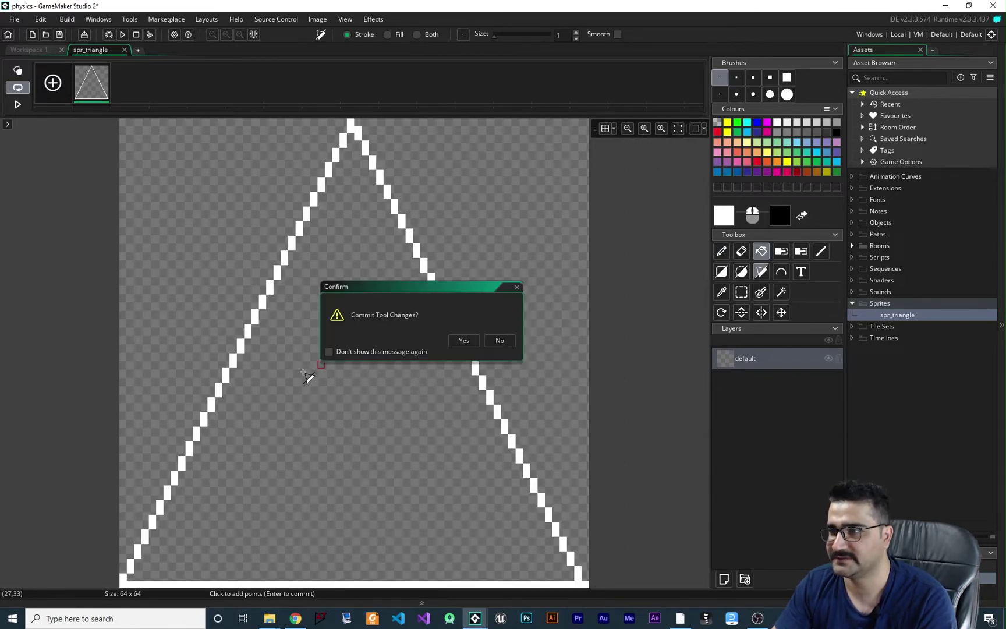
left_click(463, 341)
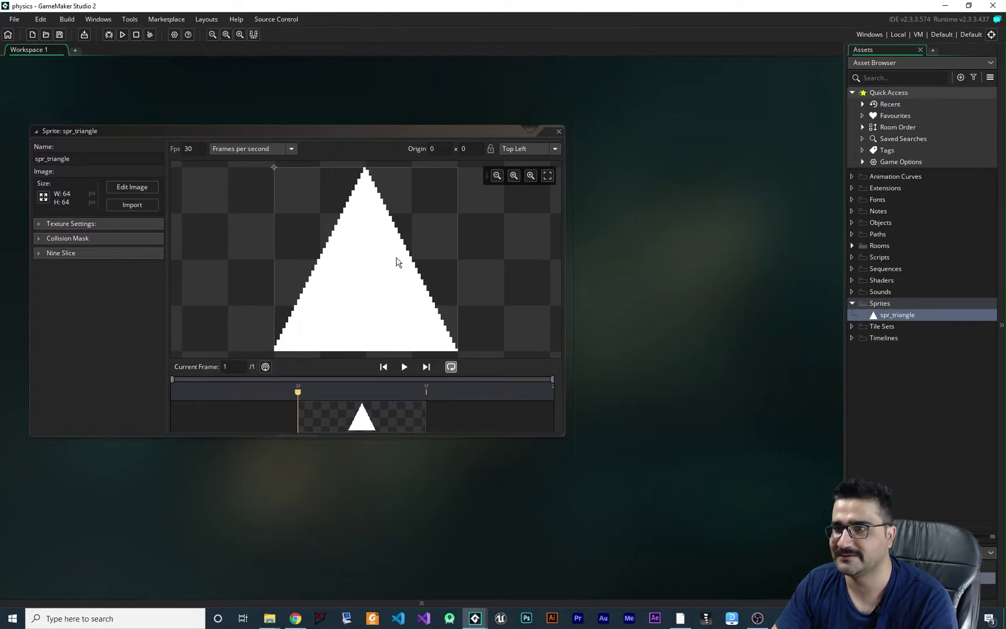
Create a sprite named spr_circle and draw a filled white circle covering its 64 x 64 canvas.
right_click(880, 304)
mouse_move(873, 312)
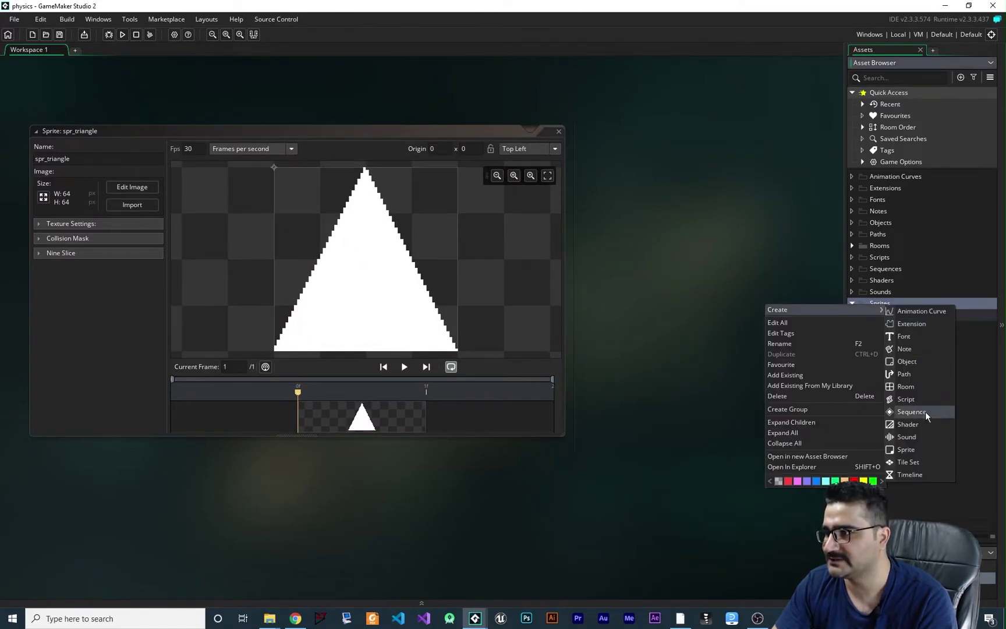
left_click(921, 449)
type("spr_ci")
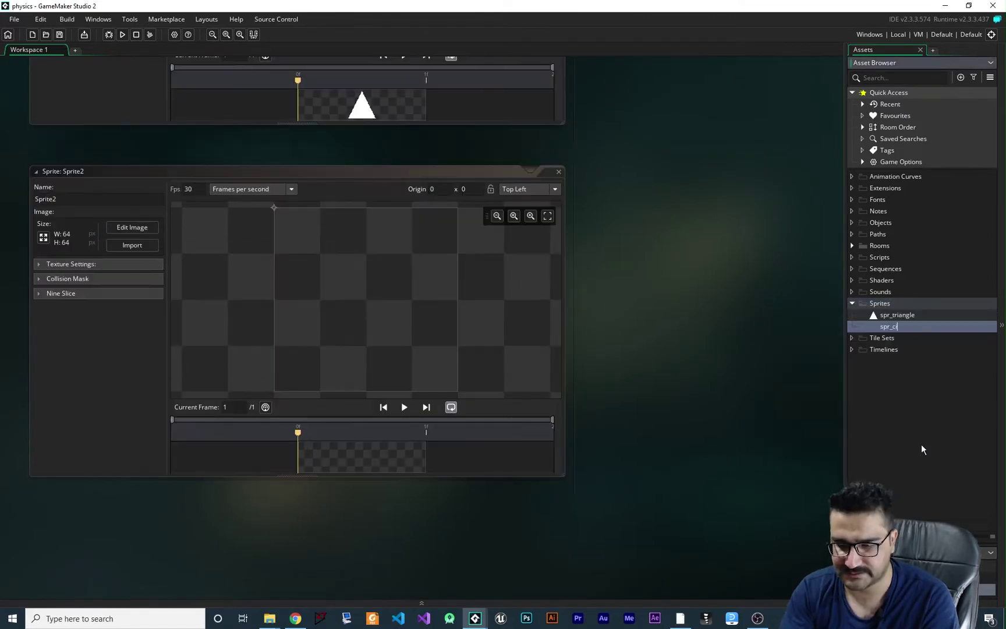
type("rcle")
key("Return")
left_click(132, 227)
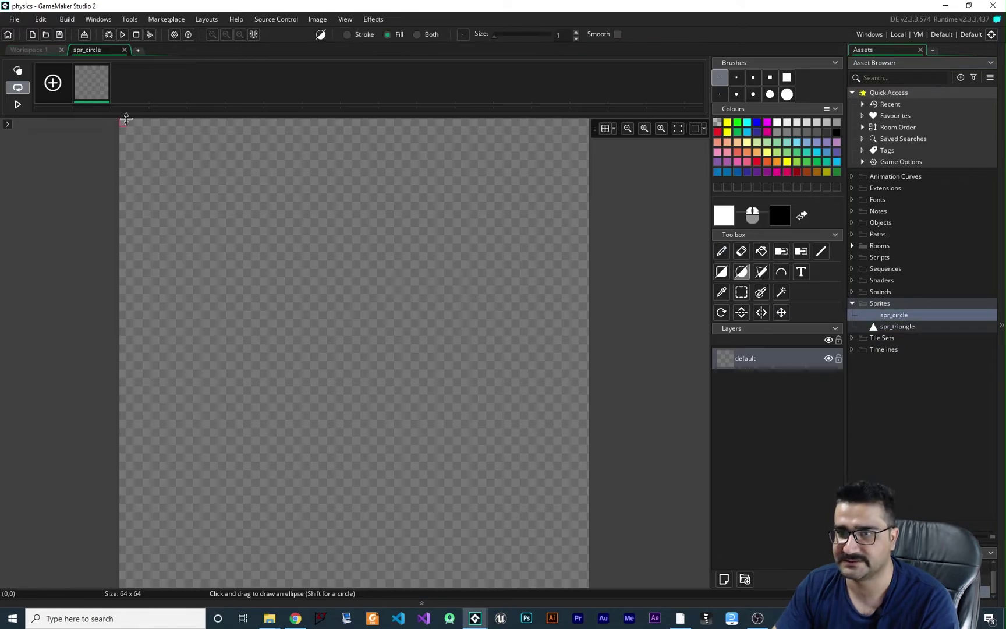
left_click_drag(125, 118, 589, 588, "shift")
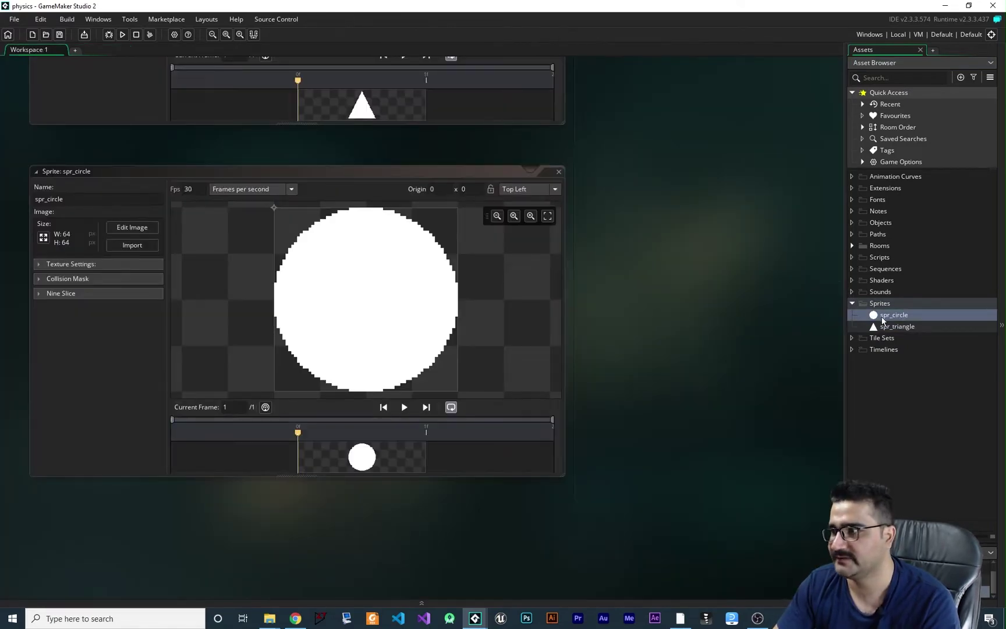
Create a sprite named spr_box, fill its entire 64 x 64 canvas white and close the image editor.
right_click(882, 304)
mouse_move(896, 310)
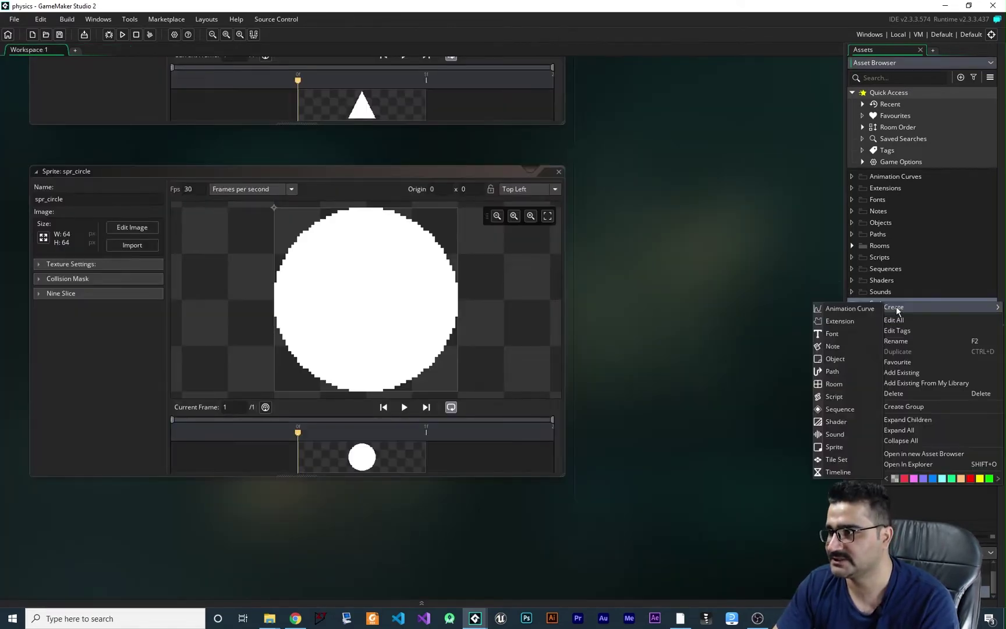
left_click(834, 447)
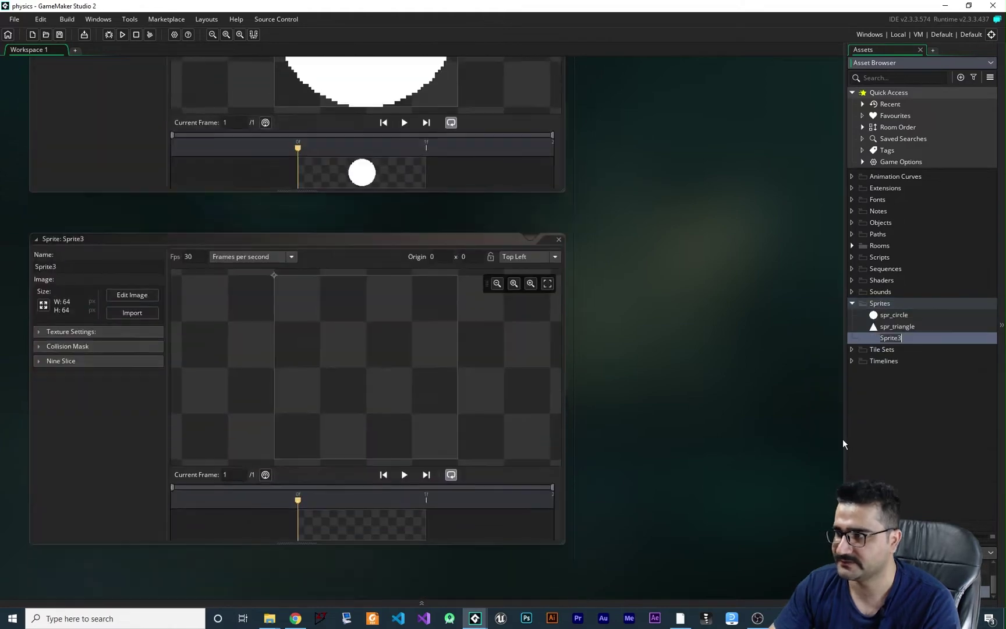
type("spr_box")
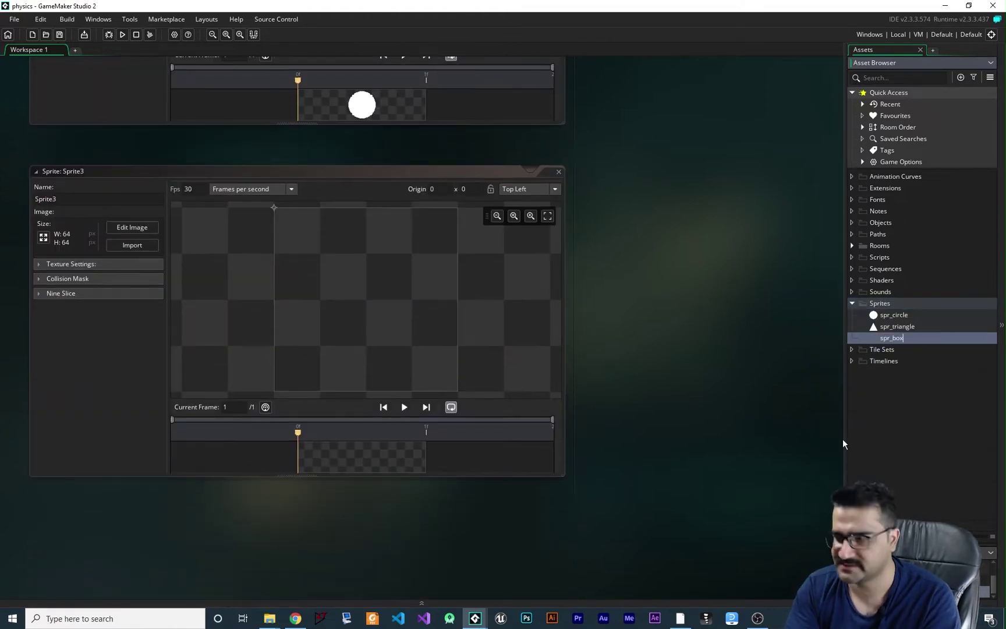
left_click(142, 229)
left_click(761, 251)
left_click(355, 304)
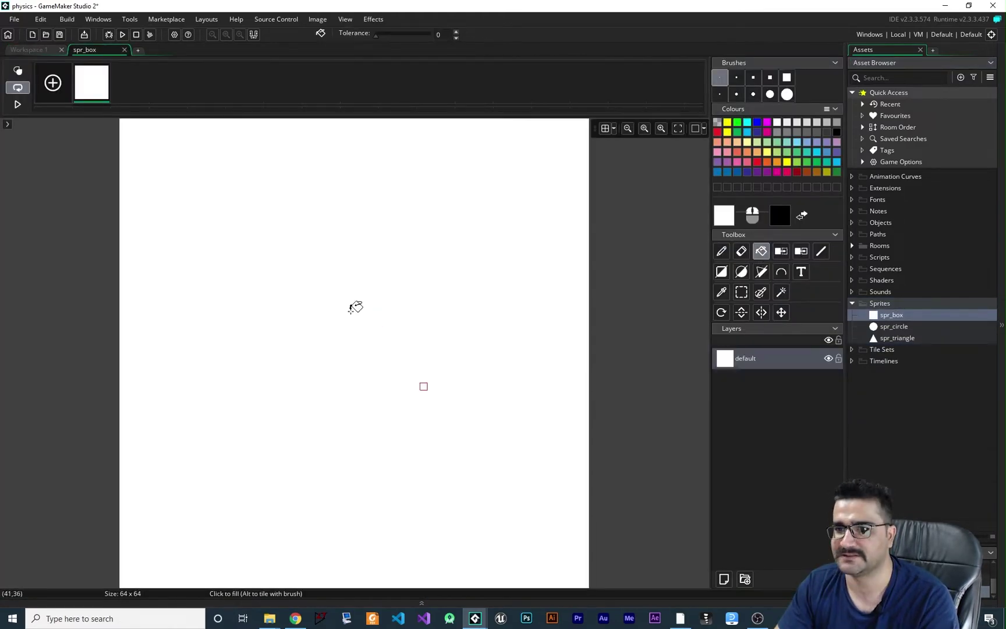
left_click(124, 50)
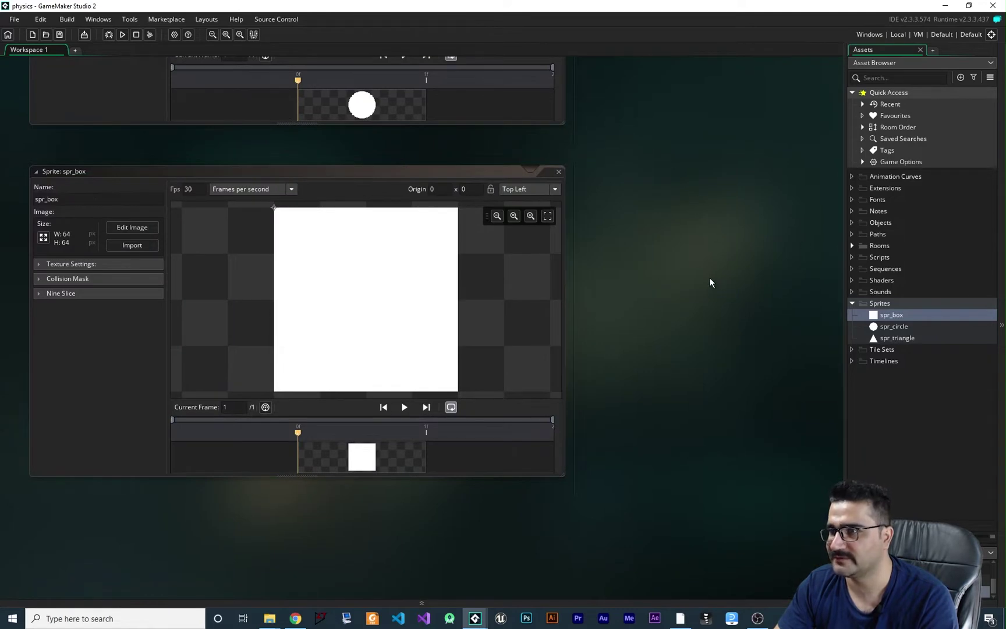
Close all open sprite windows and create an object named obj_box with the sprite spr_box.
right_click(669, 186)
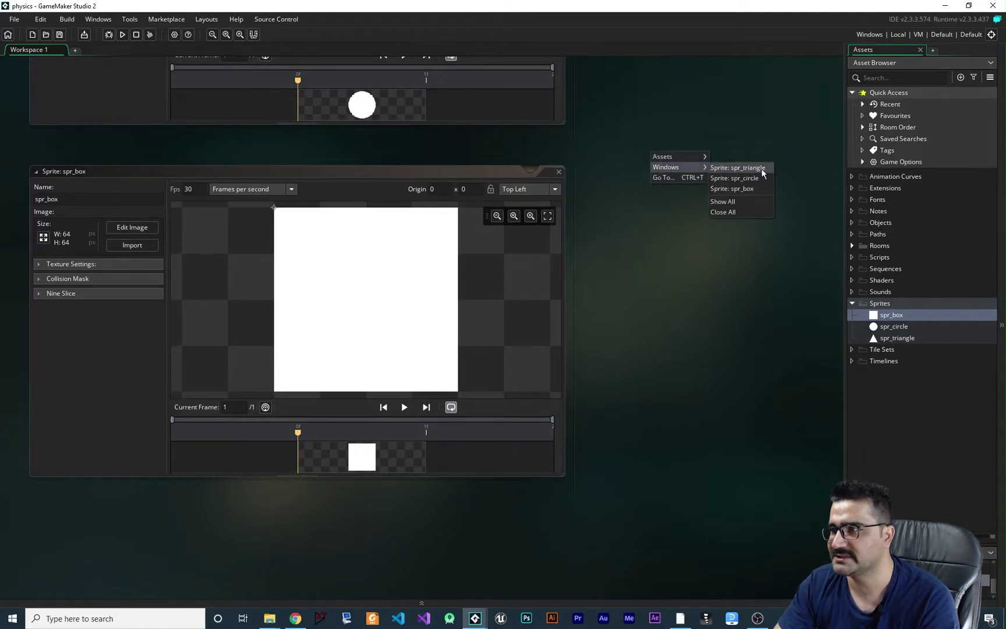
left_click(722, 212)
right_click(884, 225)
mouse_move(895, 231)
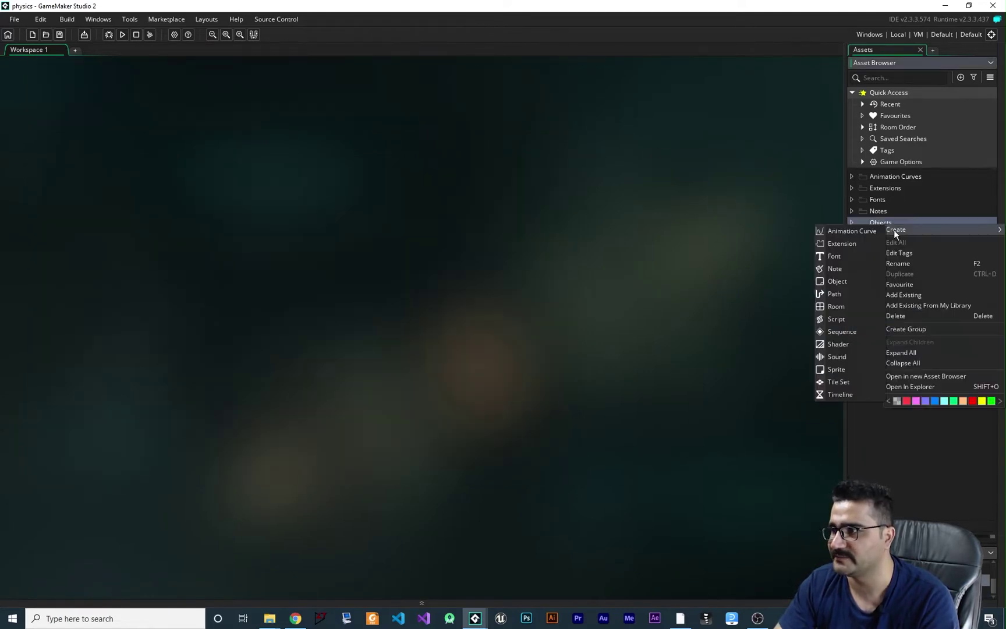
left_click(831, 278)
type("obj_")
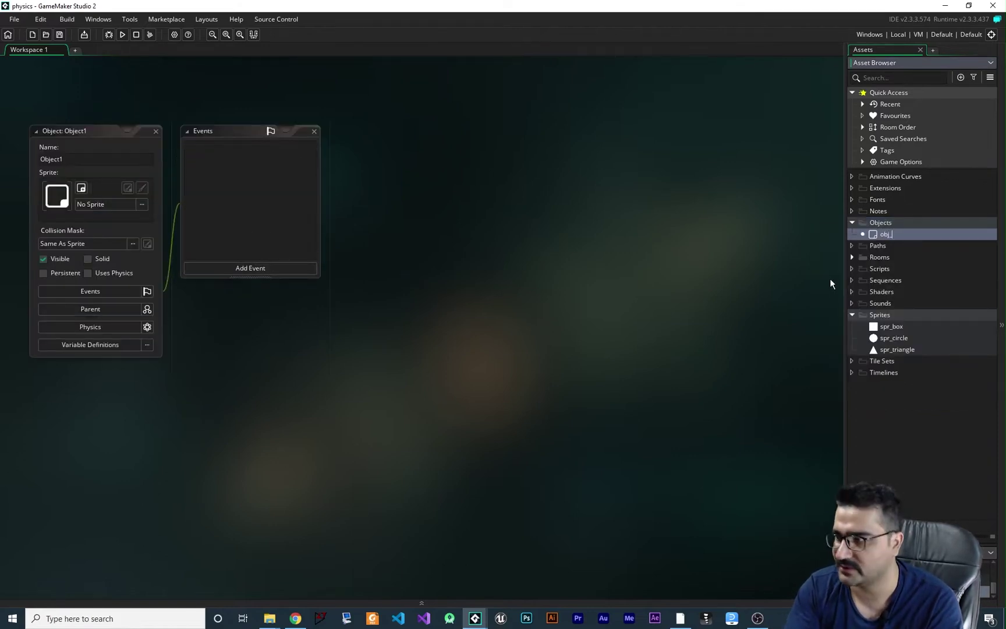
type("box")
key("Return")
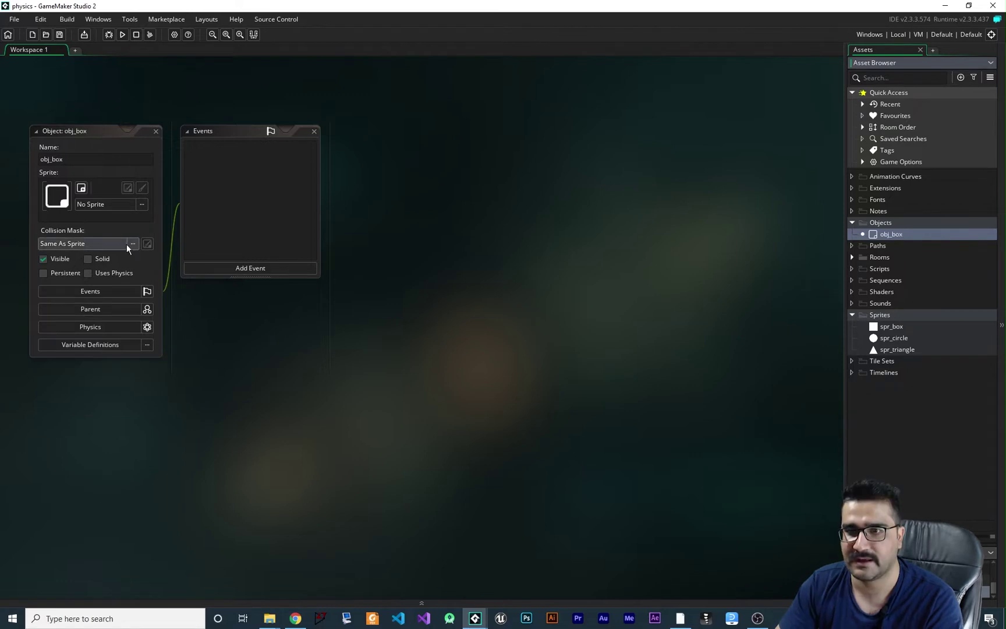
left_click(142, 203)
double_click(252, 230)
Create an object named obj_circle in the Objects group and assign it the sprite spr_circle.
right_click(882, 223)
mouse_move(894, 230)
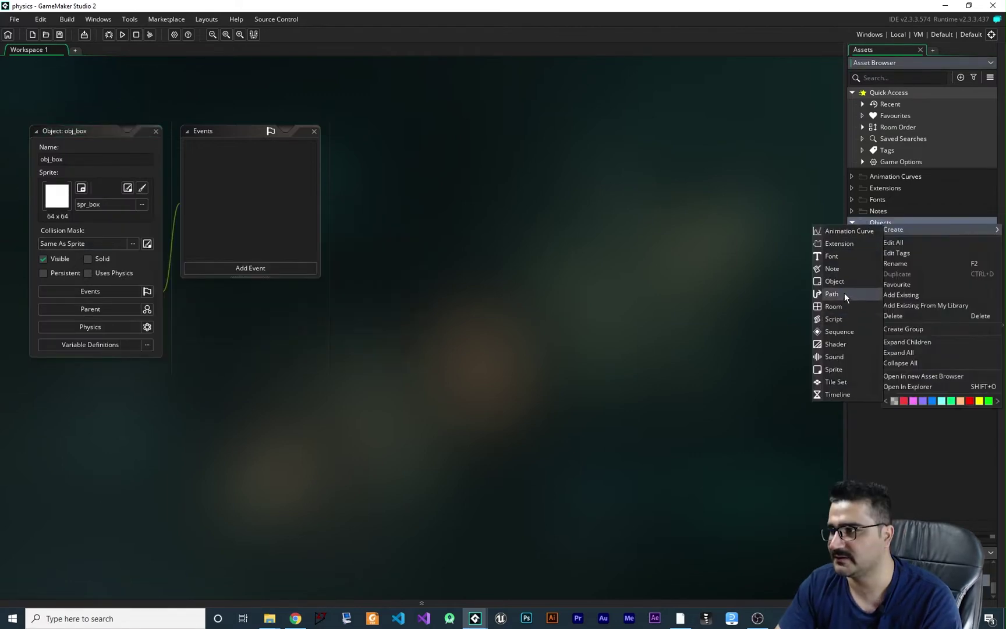
left_click(835, 281)
type("obj_circle")
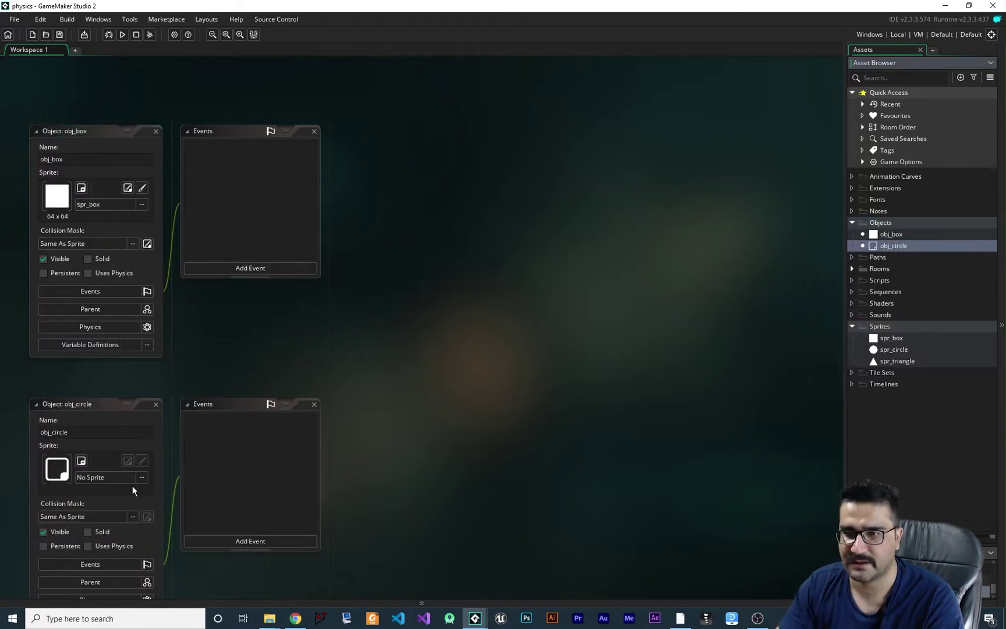
left_click(142, 477)
Create an object named obj_triangle in the Objects group and assign it the sprite spr_triangle.
right_click(882, 224)
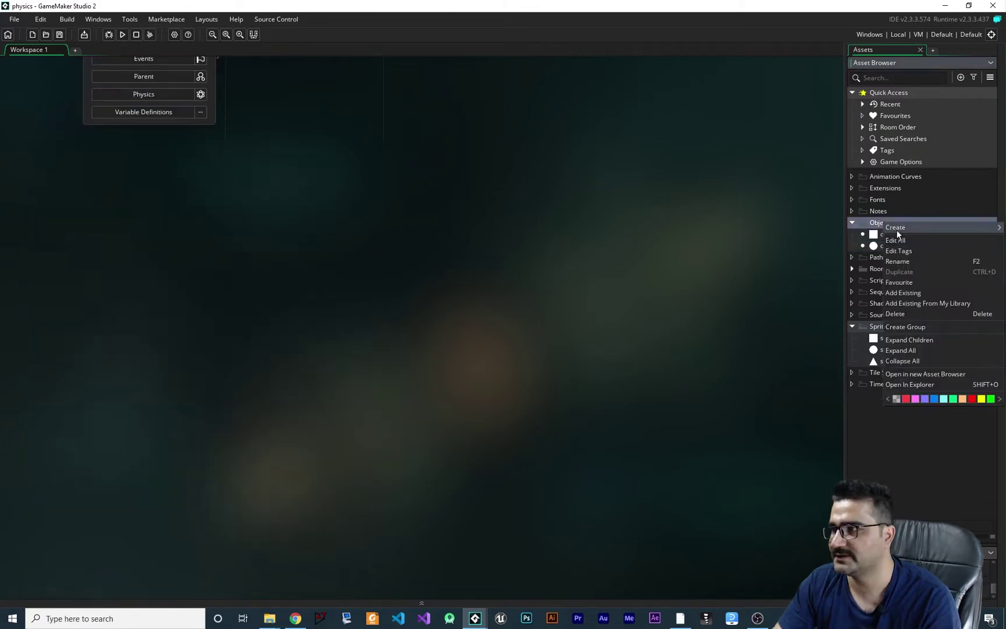
mouse_move(897, 231)
left_click(849, 279)
type("obj_t")
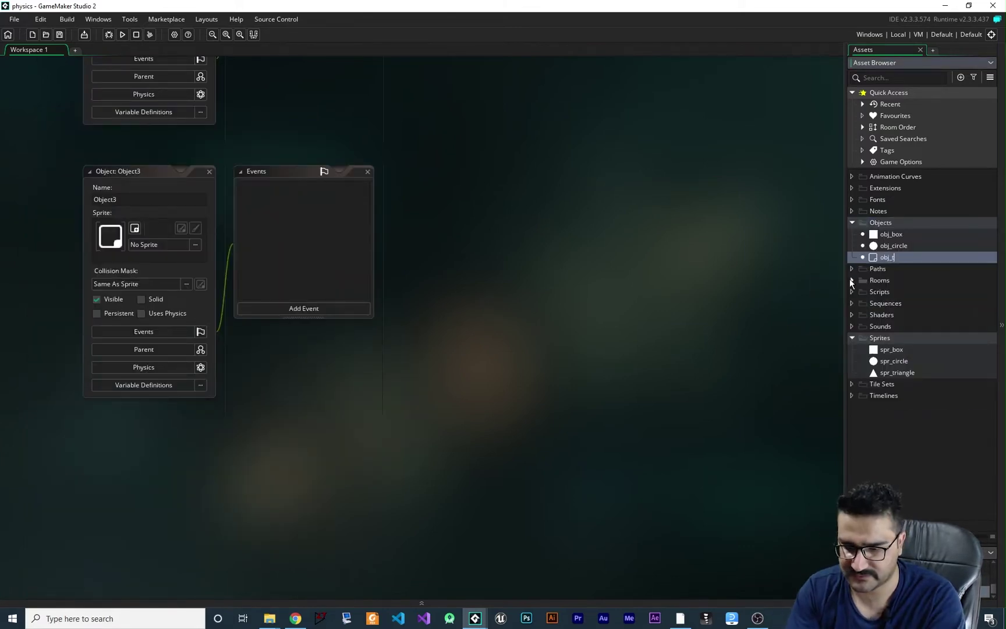
type("riangle")
key("Return")
left_click(195, 245)
double_click(348, 269)
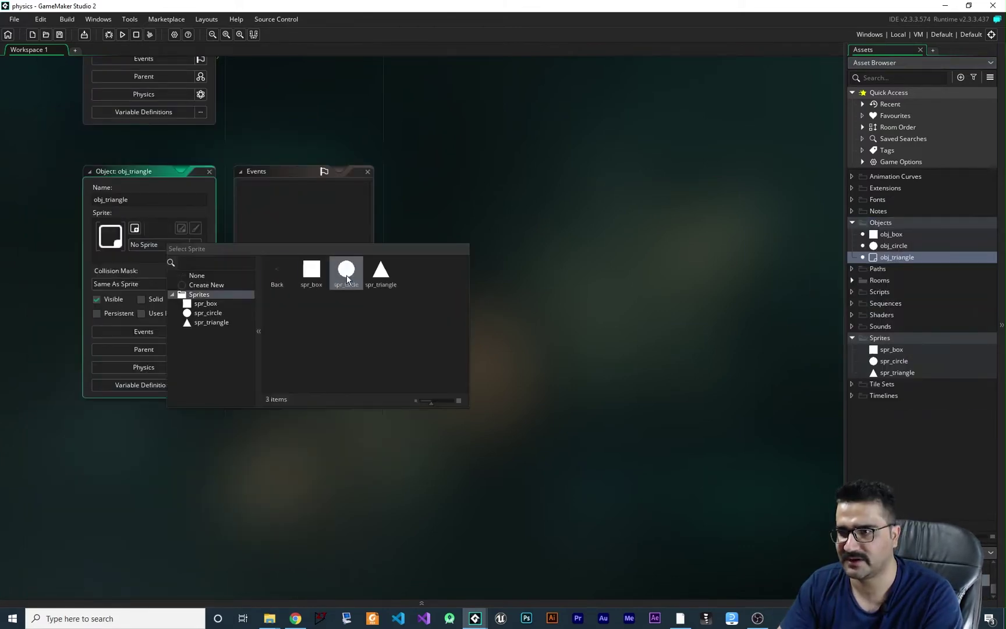
double_click(389, 266)
Open Room1, make room for its properties by shrinking the layer sections, and enable Room Physics.
scroll(462, 329, "up", 5)
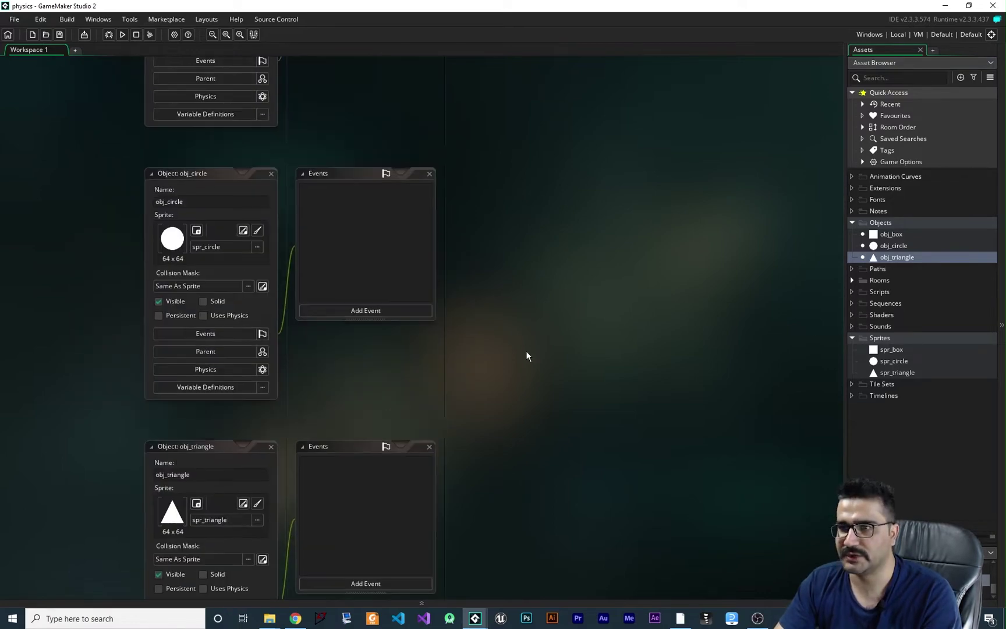
scroll(197, 266, "up", 4)
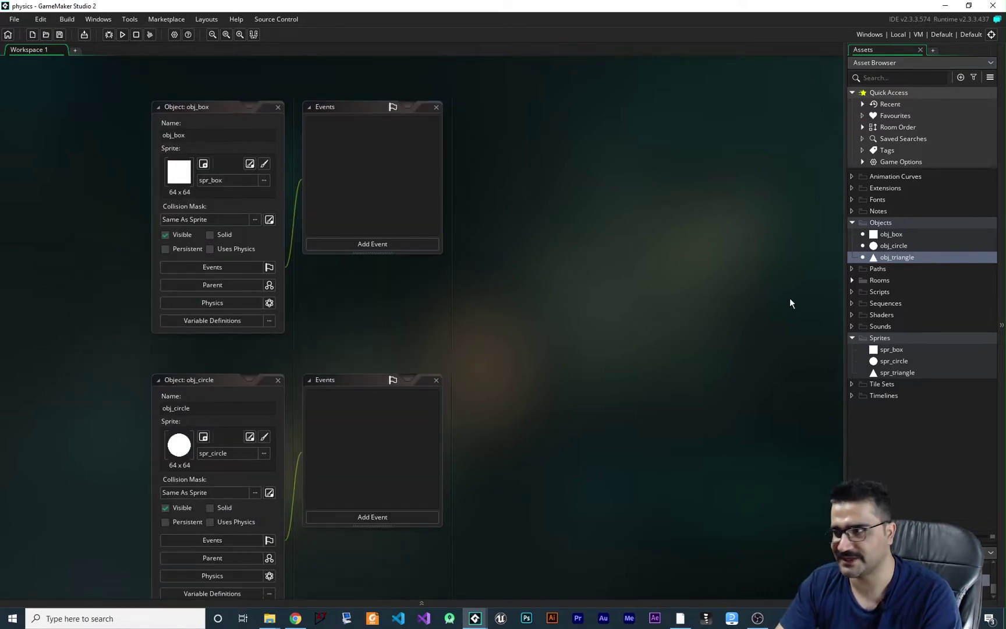
left_click(853, 281)
double_click(877, 292)
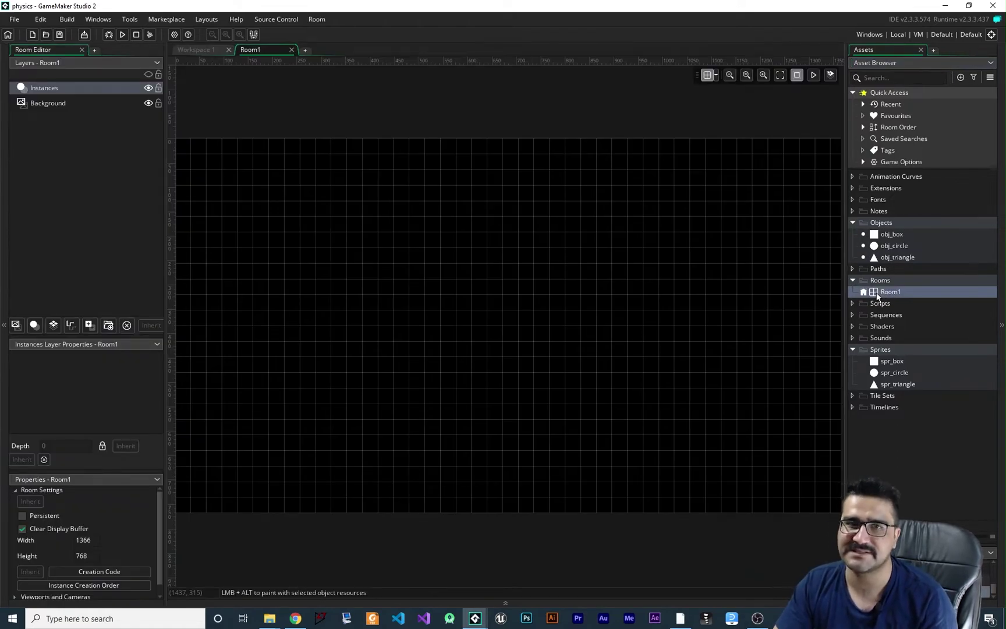
left_click_drag(122, 344, 123, 171)
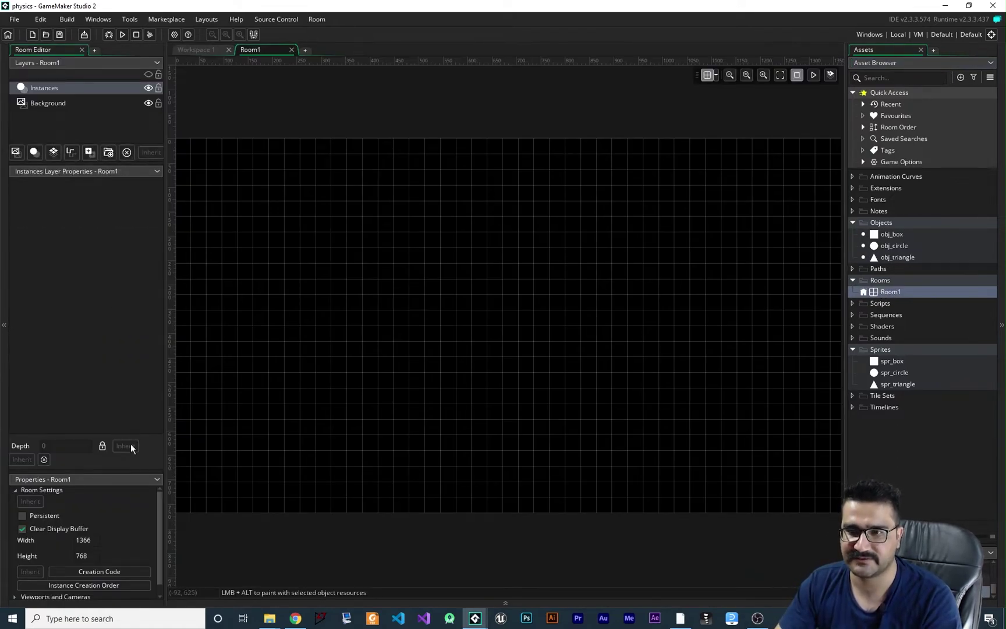
left_click_drag(129, 470, 119, 261)
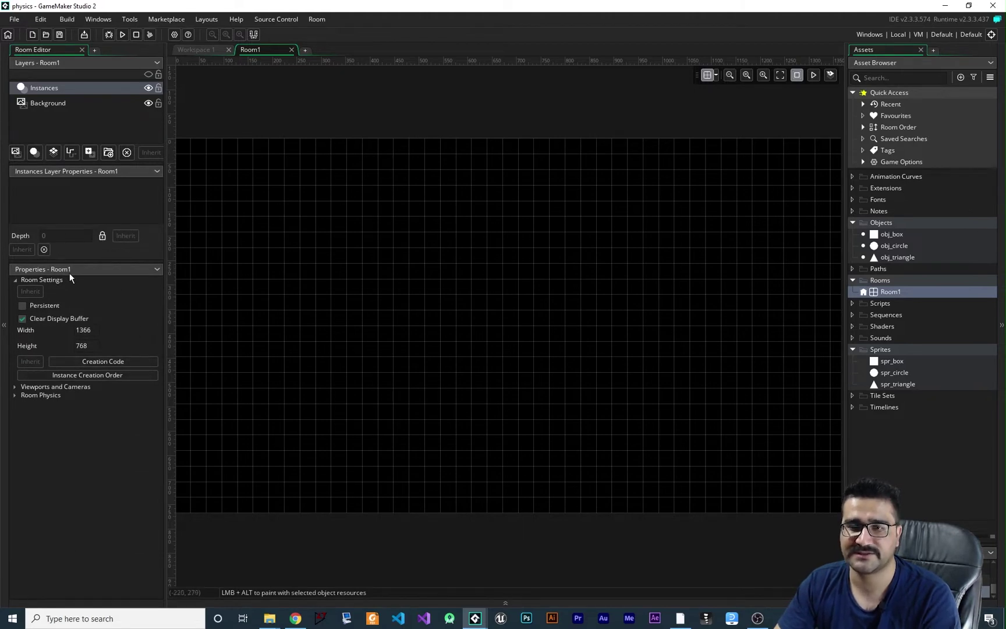
left_click(15, 395)
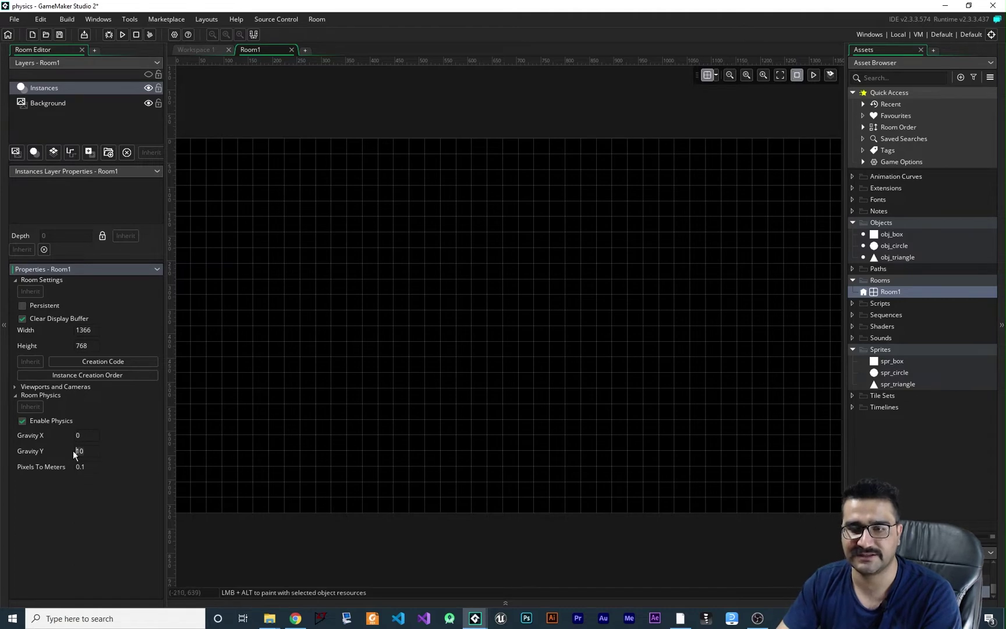
Set Pixels To Meters to 0.1 in Room1's physics settings.
left_click(93, 455)
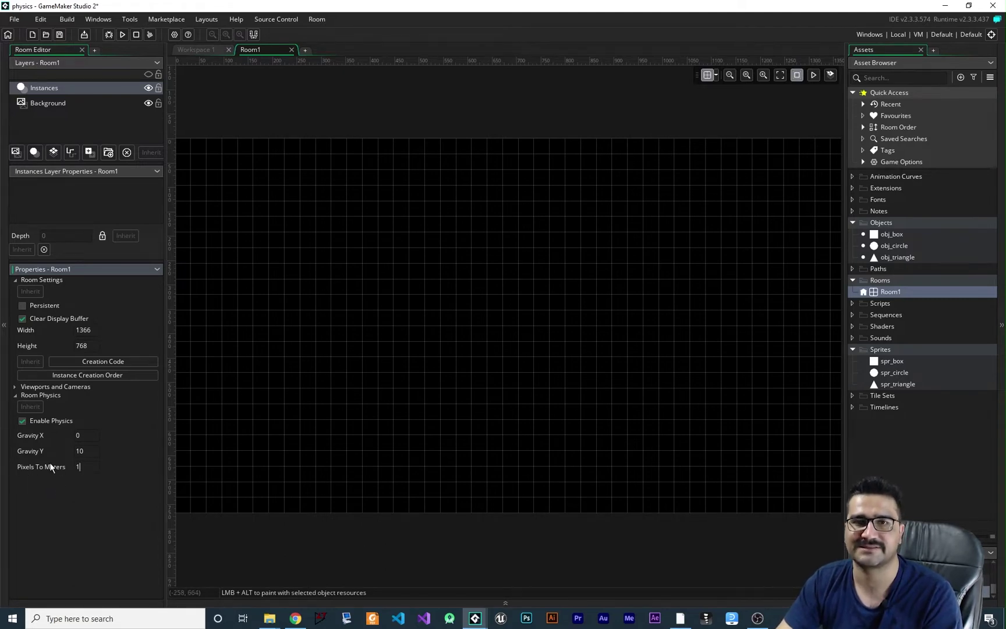
double_click(73, 467)
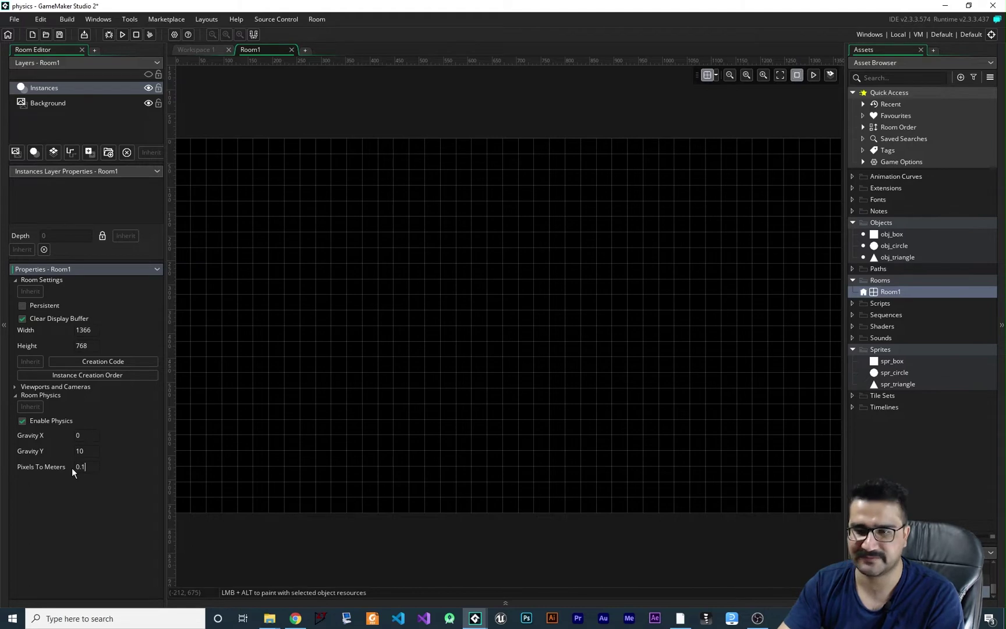
type("0.1")
left_click(237, 443)
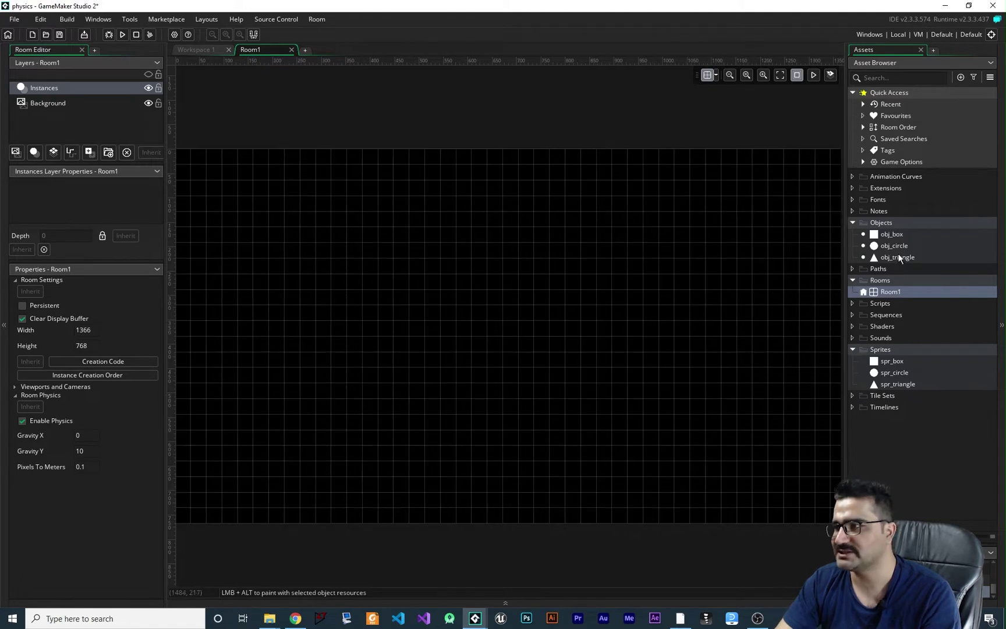
Place one obj_box instance in the upper middle of Room1, test-run the game and close it.
left_click_drag(892, 234, 813, 234)
left_click_drag(516, 246, 517, 250)
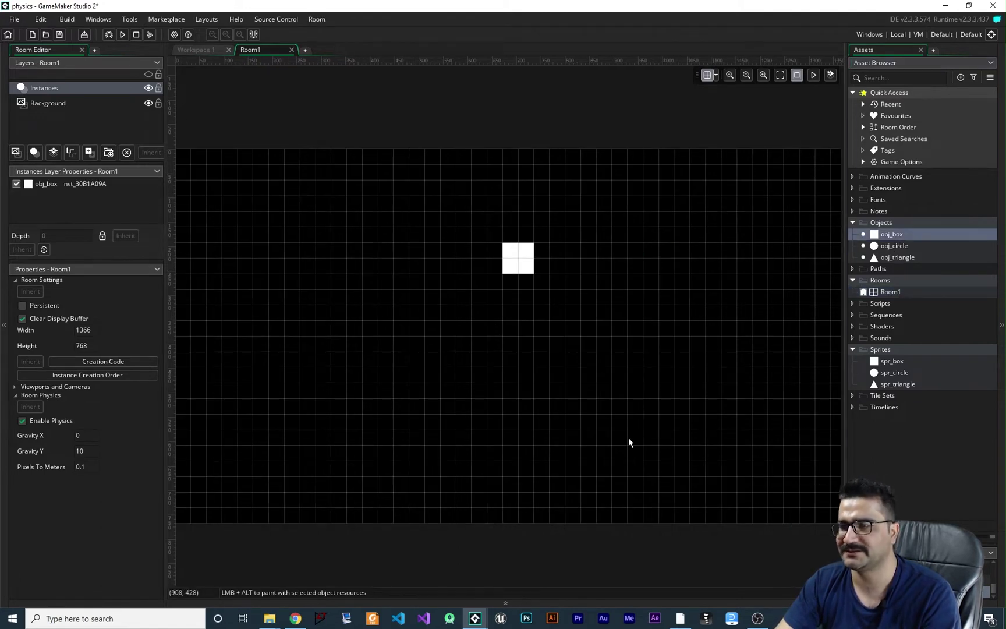
left_click(123, 35)
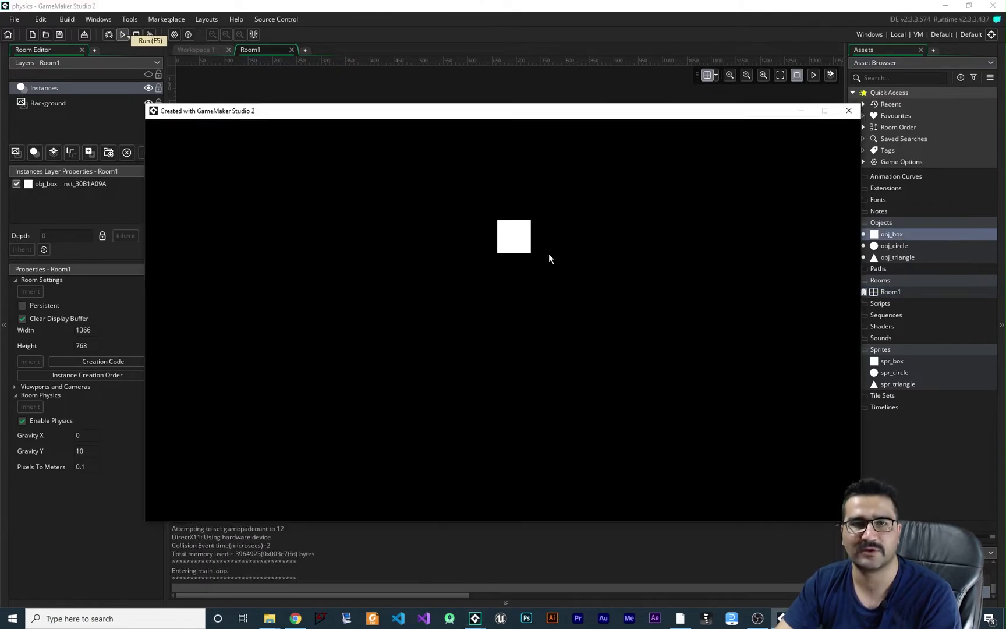
left_click(849, 111)
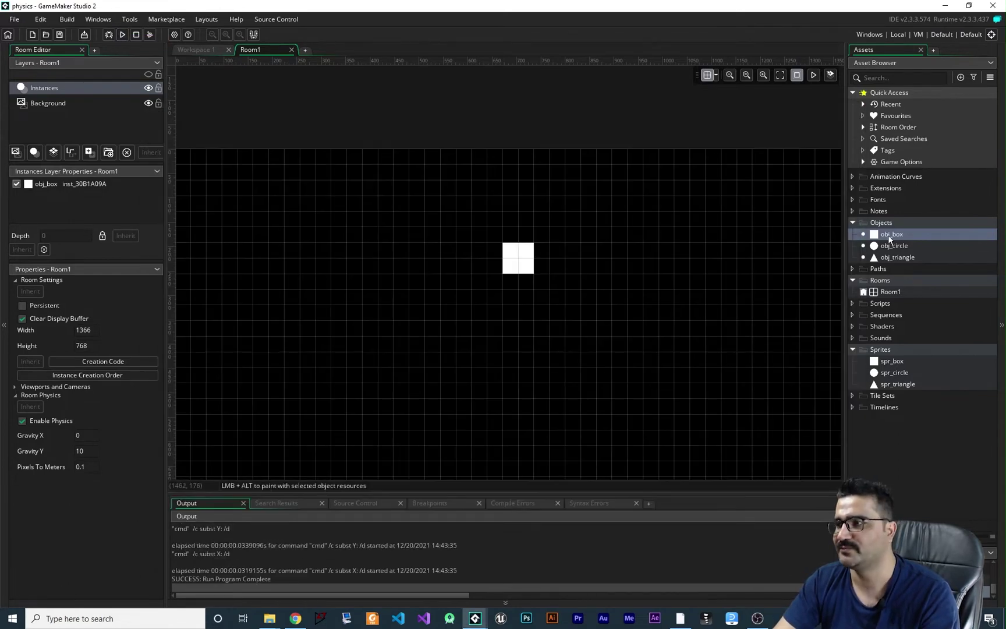
Enable Uses Physics for obj_box, test-run the game and close it.
double_click(889, 234)
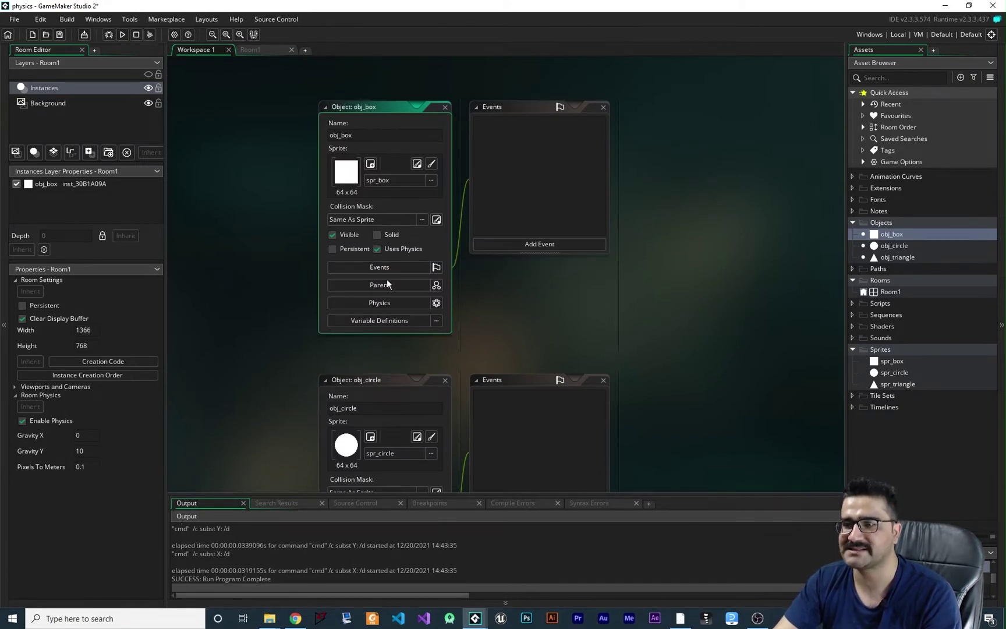
left_click(122, 33)
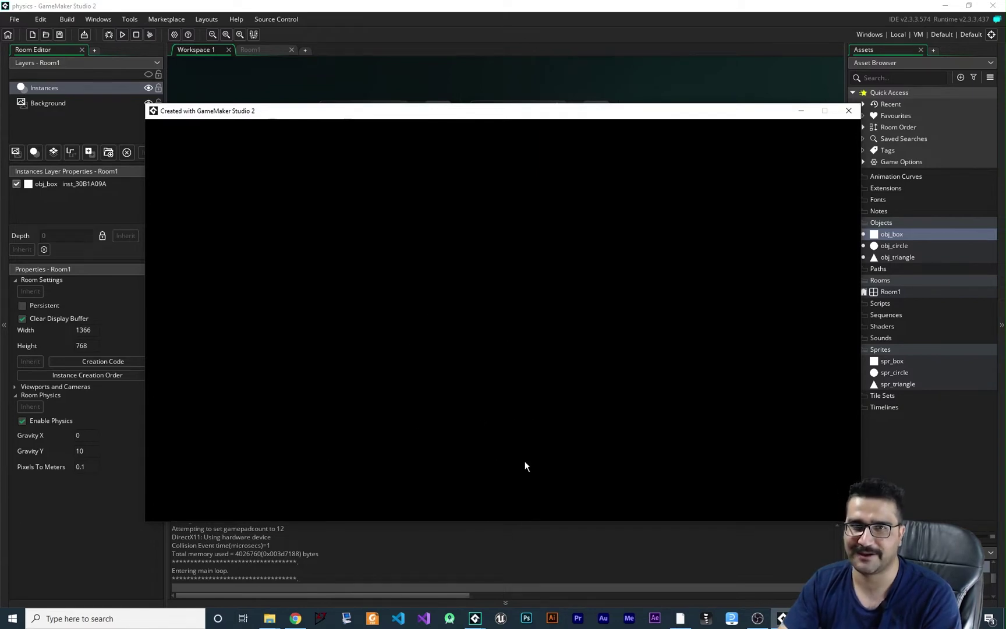
left_click(849, 111)
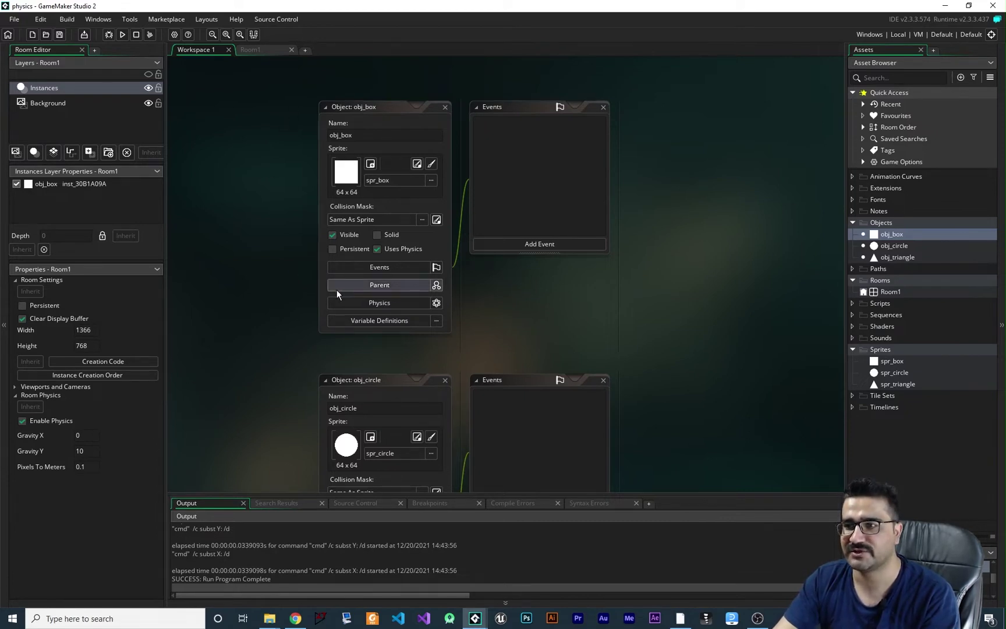
Show the physics properties of obj_box, set Density to 0, test-run the game and close it.
left_click(377, 303)
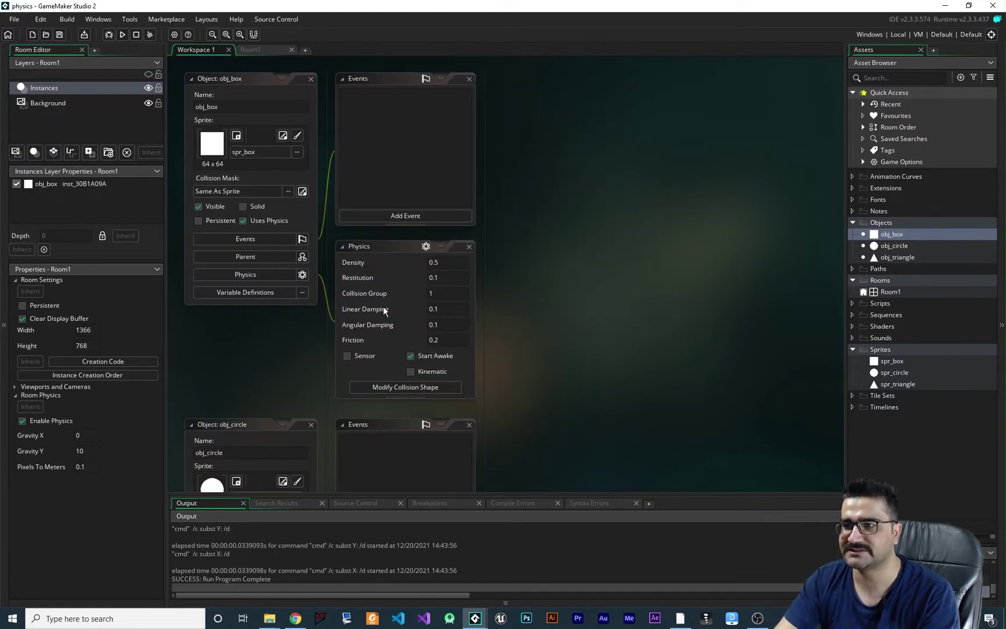
left_click(430, 263)
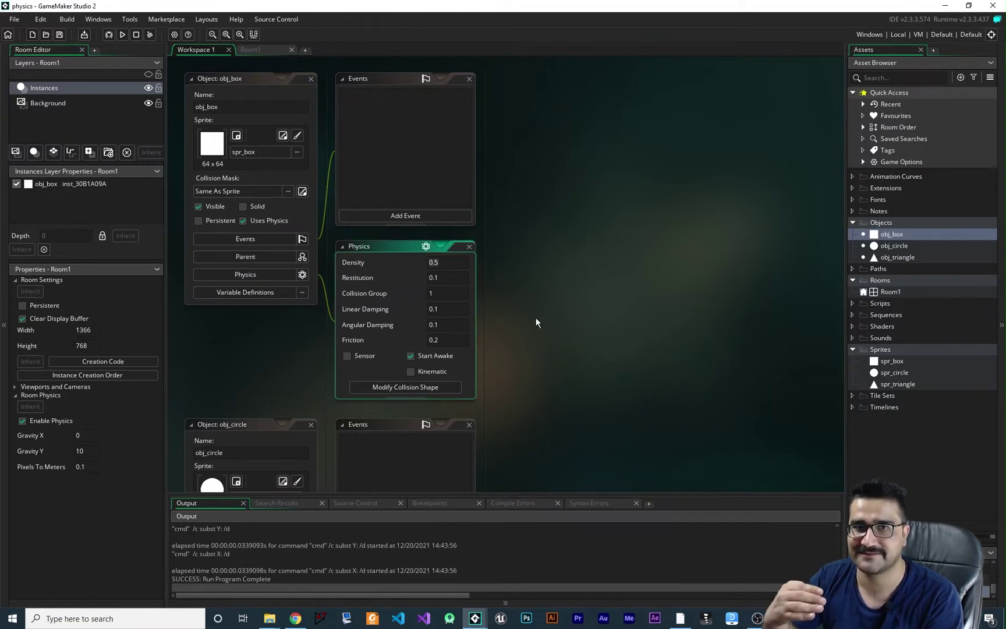
type("0")
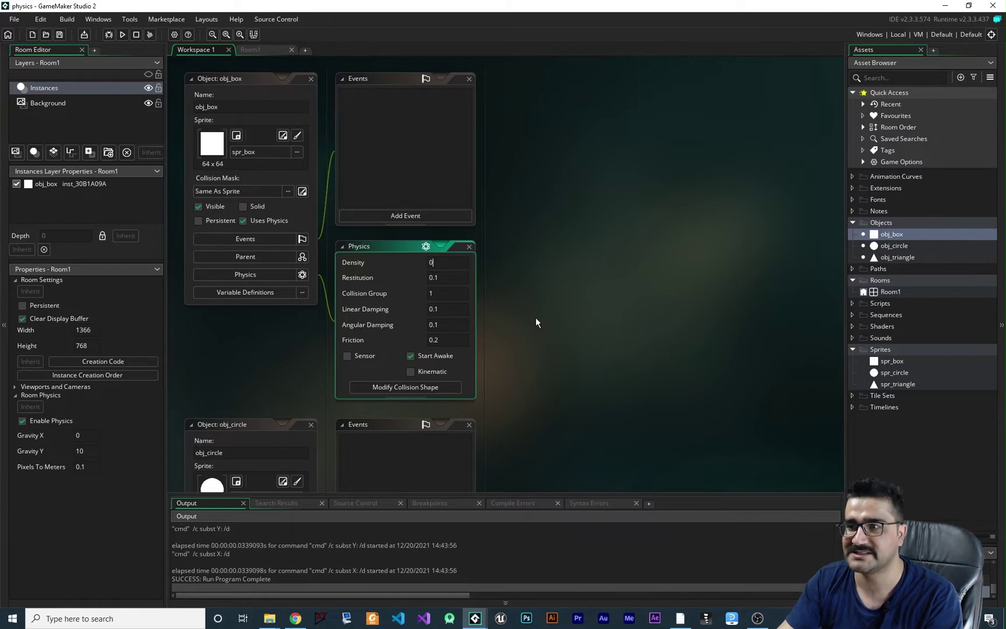
left_click(122, 35)
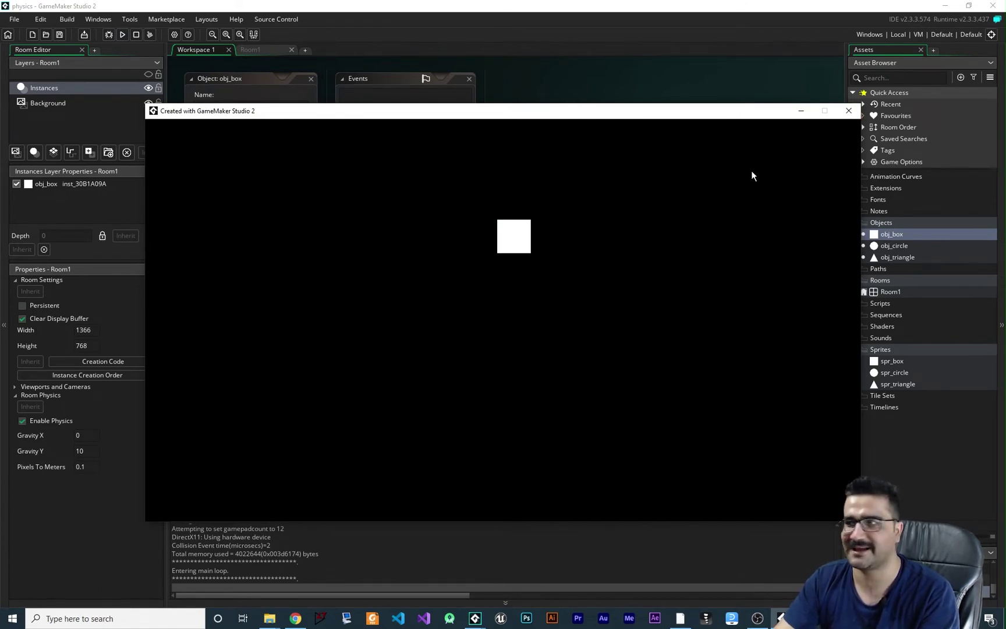
left_click(848, 111)
Try obj_box with Density 10 in a test run and restore its Density to 0.5.
left_click(448, 262)
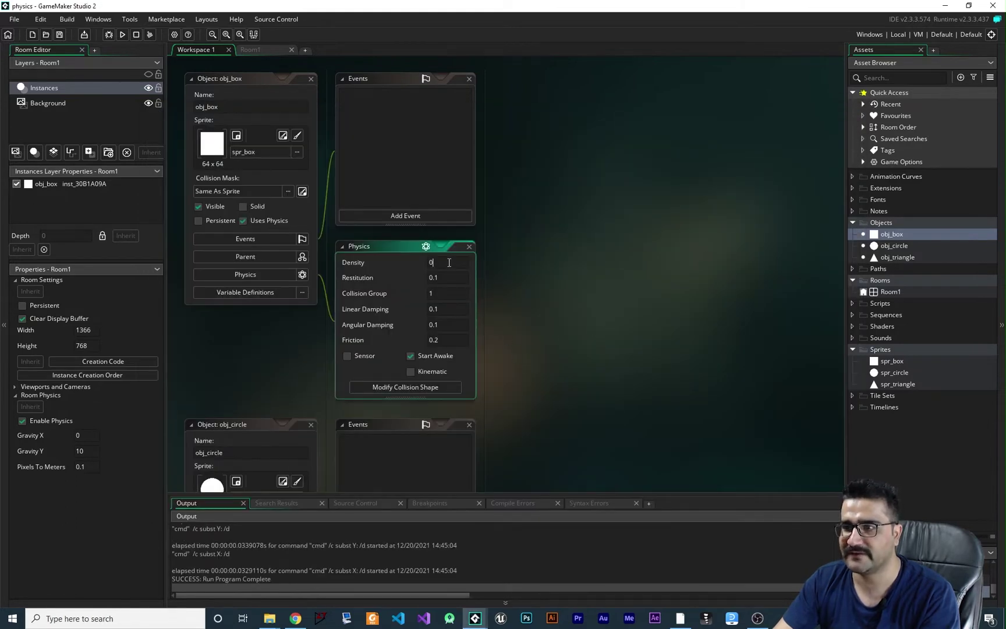
type("10")
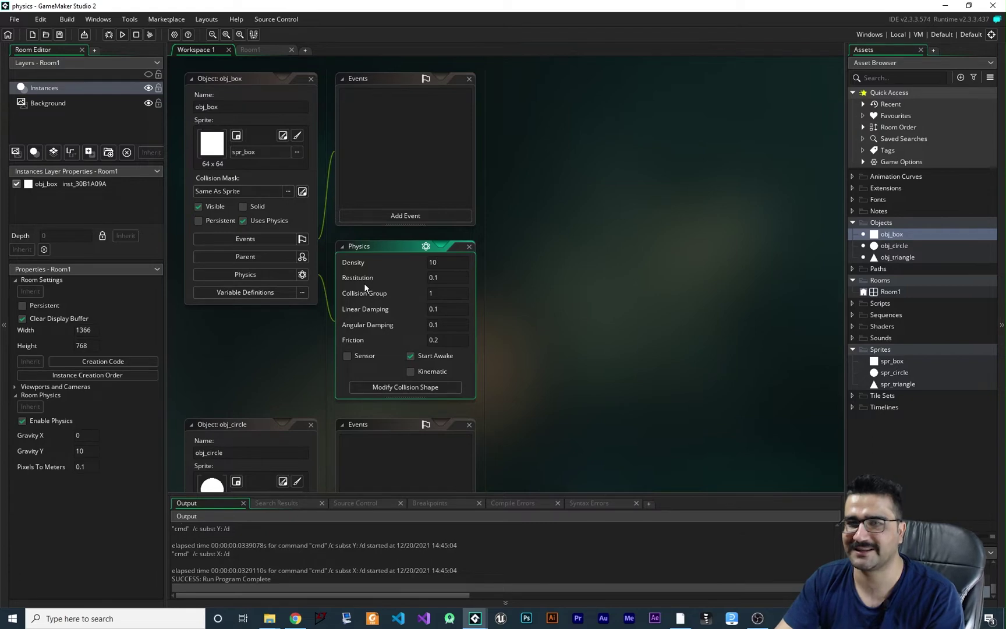
left_click(128, 34)
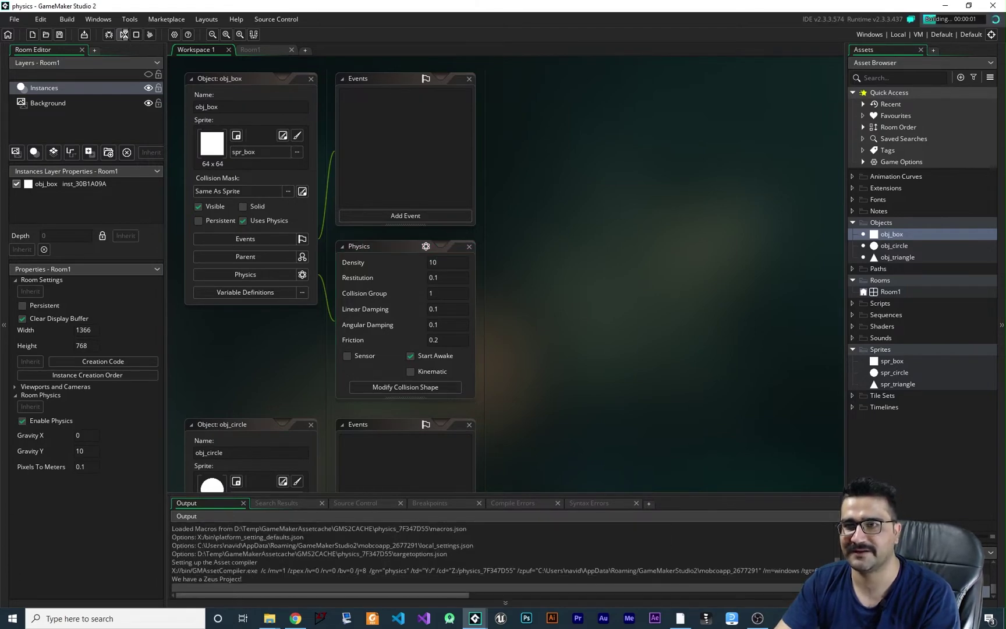
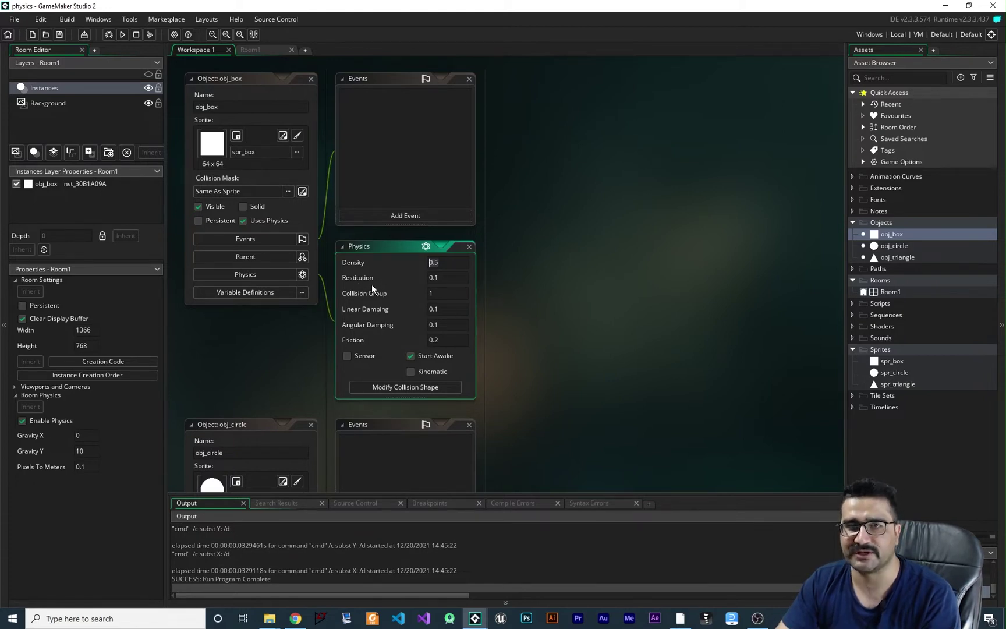
left_click(428, 278)
left_click(514, 297)
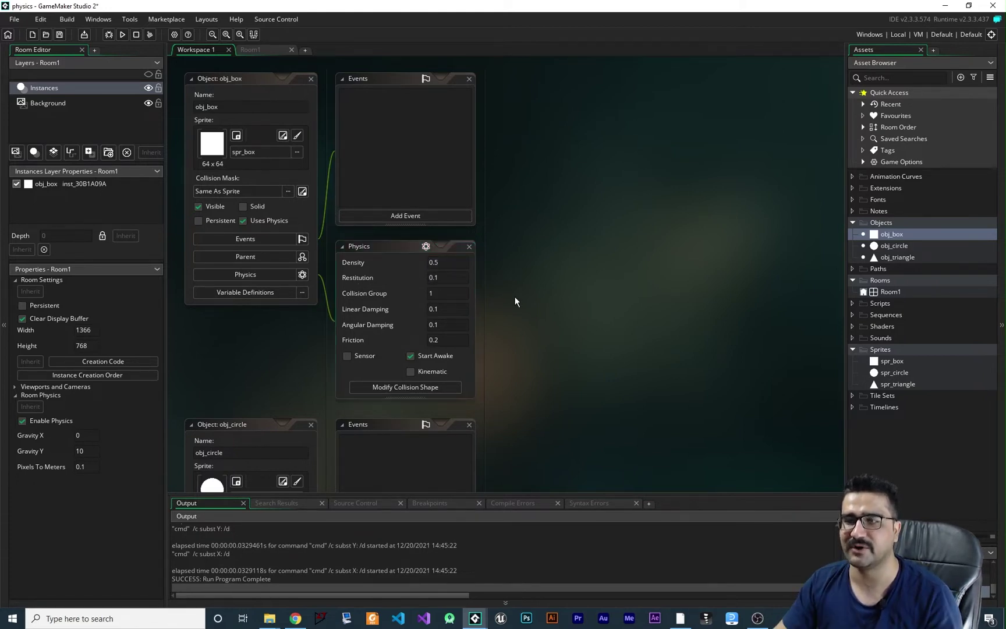
Fill the circle in spr_circle with green in the image editor and close the image.
double_click(894, 372)
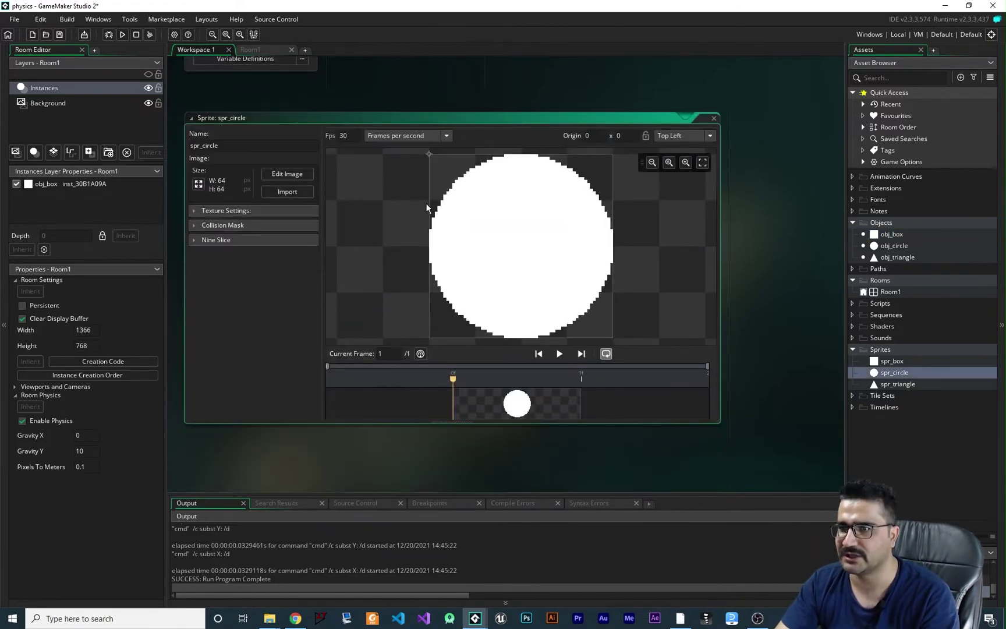
left_click(287, 174)
left_click(808, 163)
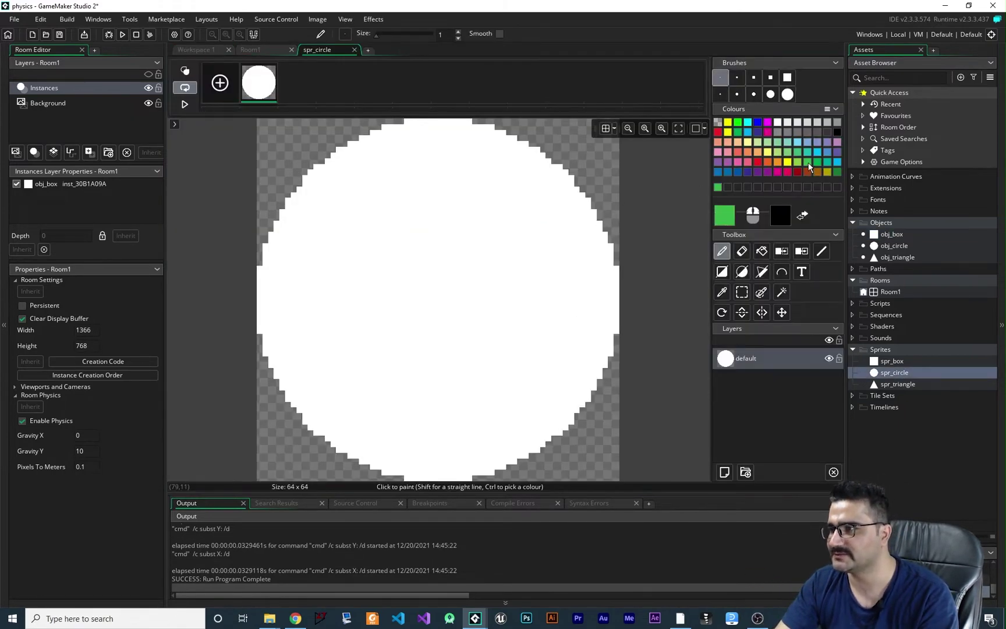
left_click(761, 251)
left_click(523, 351)
left_click(355, 50)
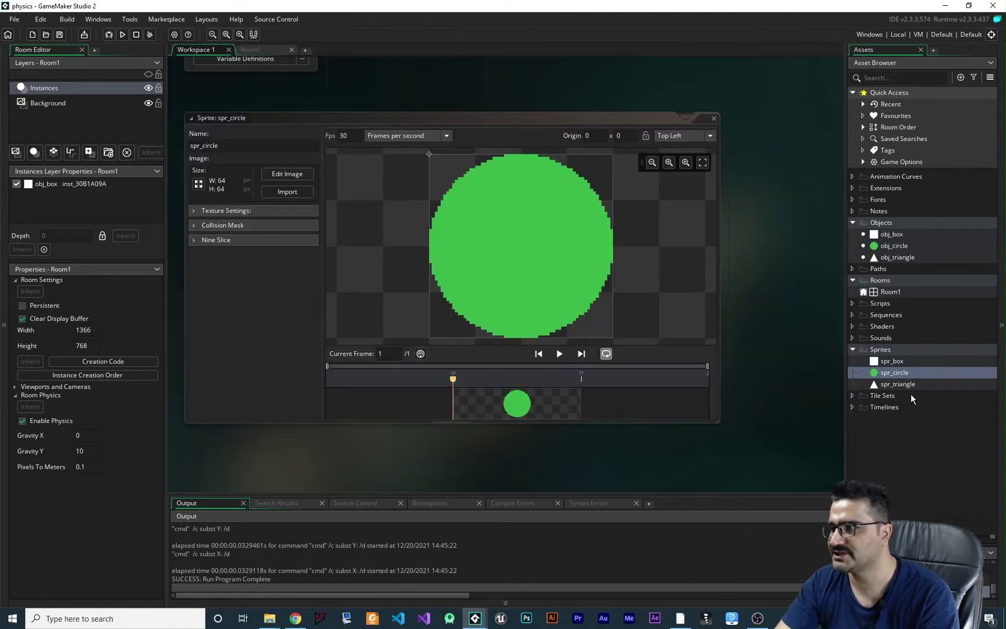
Fill the triangle in spr_triangle with pinkish red in the image editor and close the image.
double_click(907, 384)
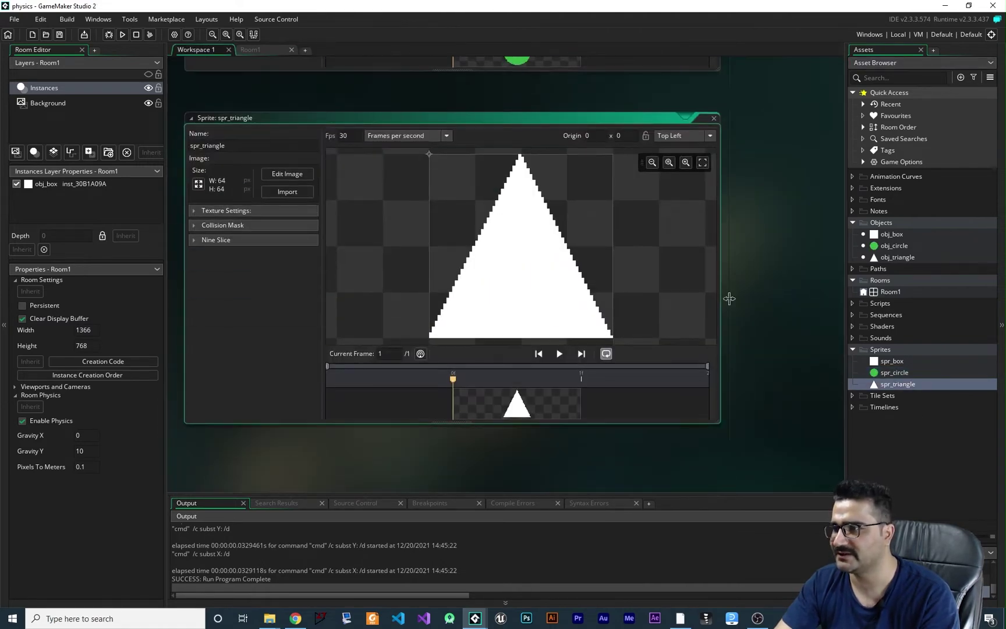
left_click(287, 174)
left_click(791, 173)
left_click(761, 251)
left_click(490, 375)
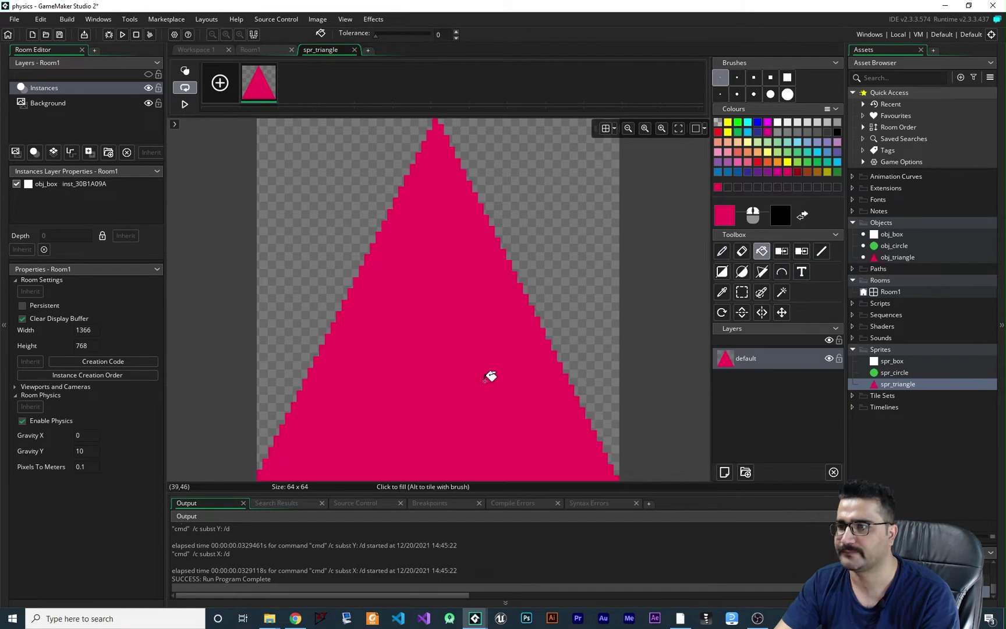
left_click(354, 50)
left_click(679, 116)
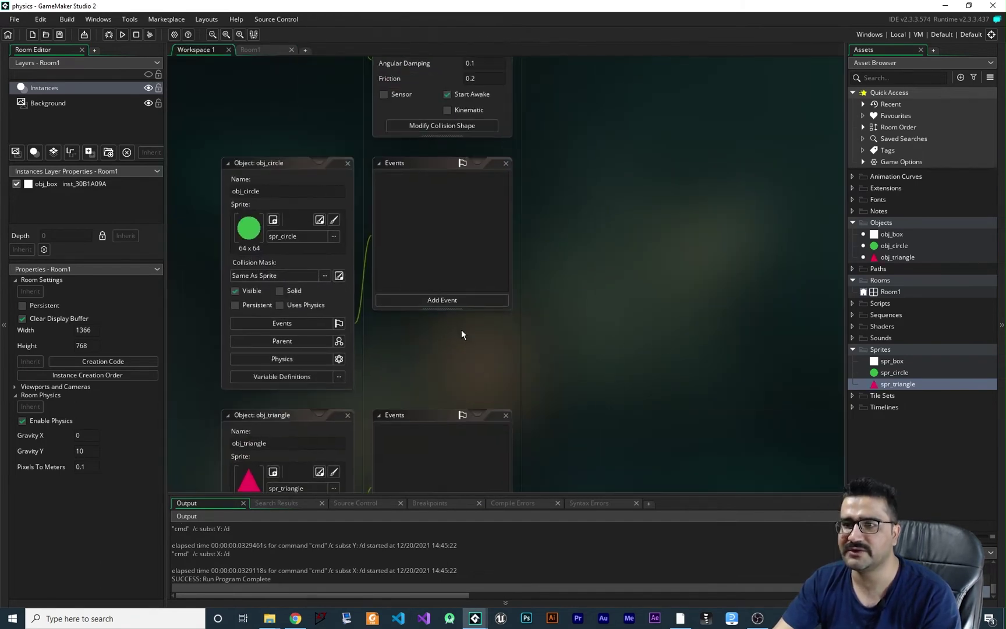
Move the obj_box instance in Room1 to (0, 704) and stretch it across the full room width as a floor.
scroll(662, 303, "up", 5)
scroll(663, 304, "up", 2)
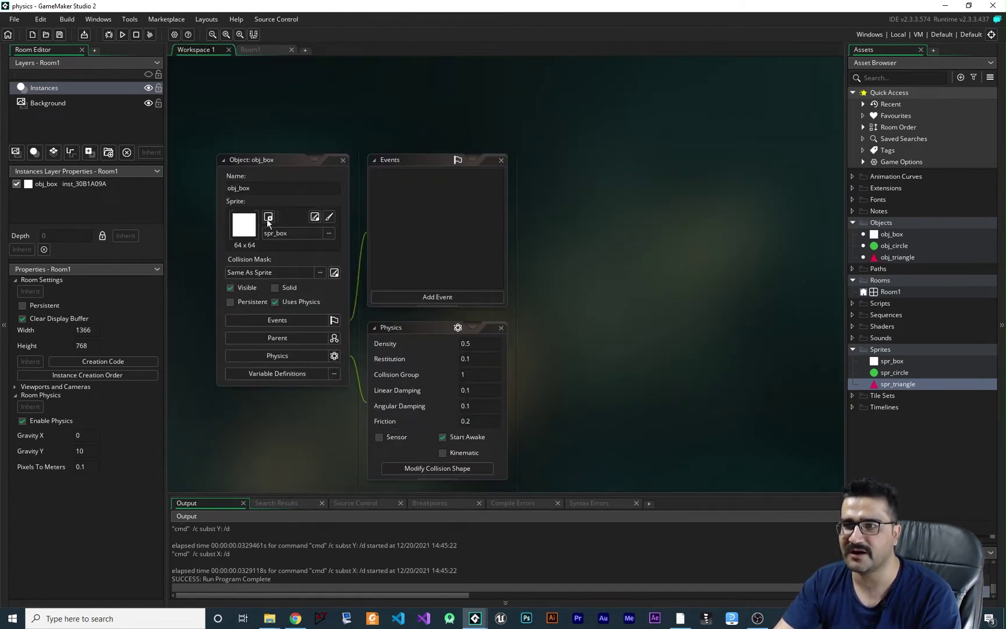
left_click(251, 50)
left_click_drag(525, 139, 364, 358)
scroll(425, 398, "left", 3)
scroll(402, 399, "down", 2)
scroll(372, 349, "down", 2, "ctrl")
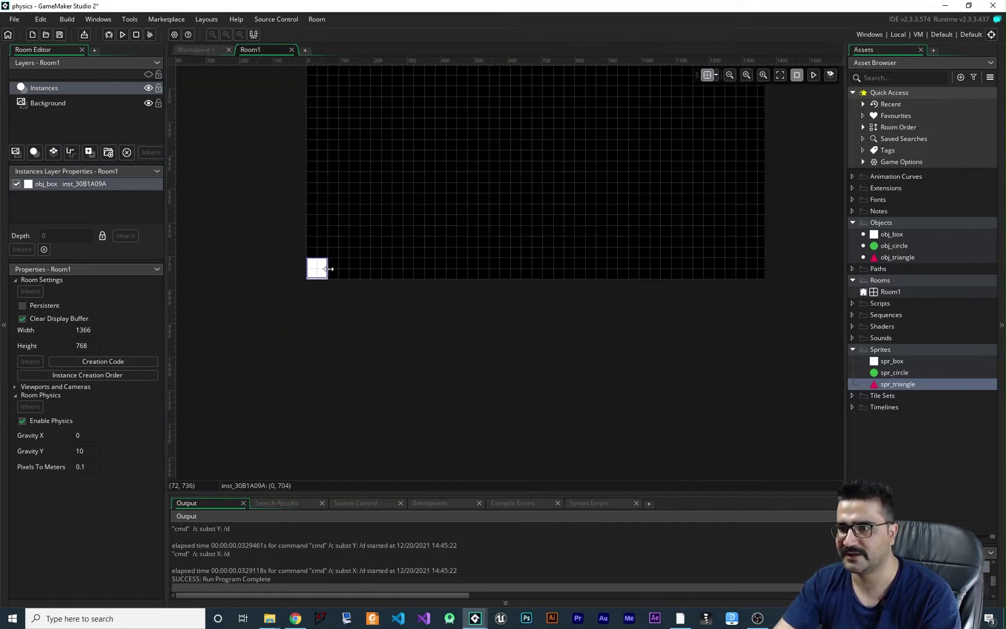
left_click_drag(328, 270, 728, 302)
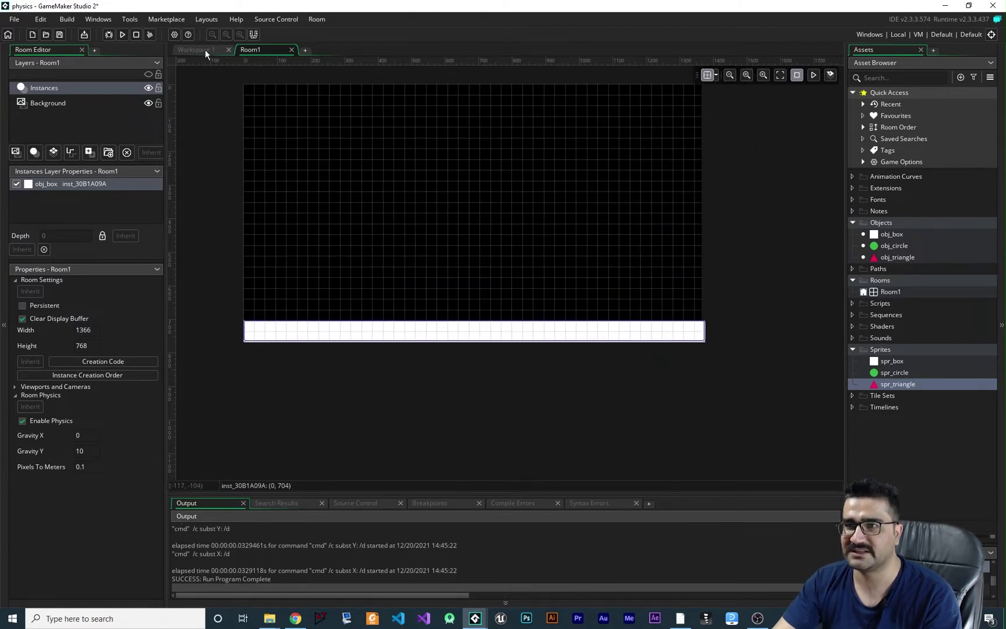
Set the Density of obj_box to 0, test-run the game and close it.
left_click(203, 49)
scroll(611, 344, "down", 1)
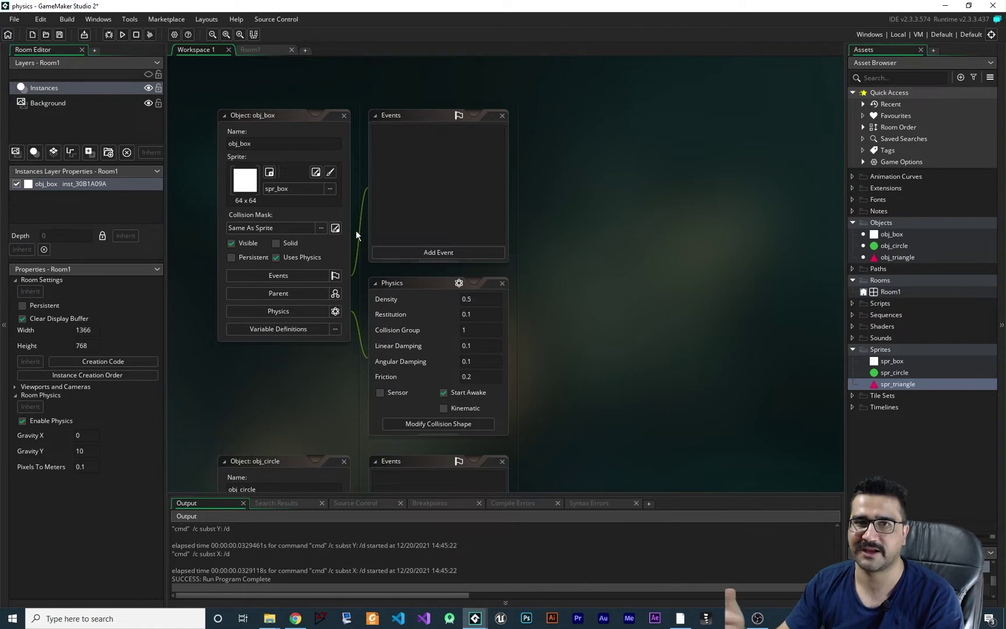
left_click(453, 299)
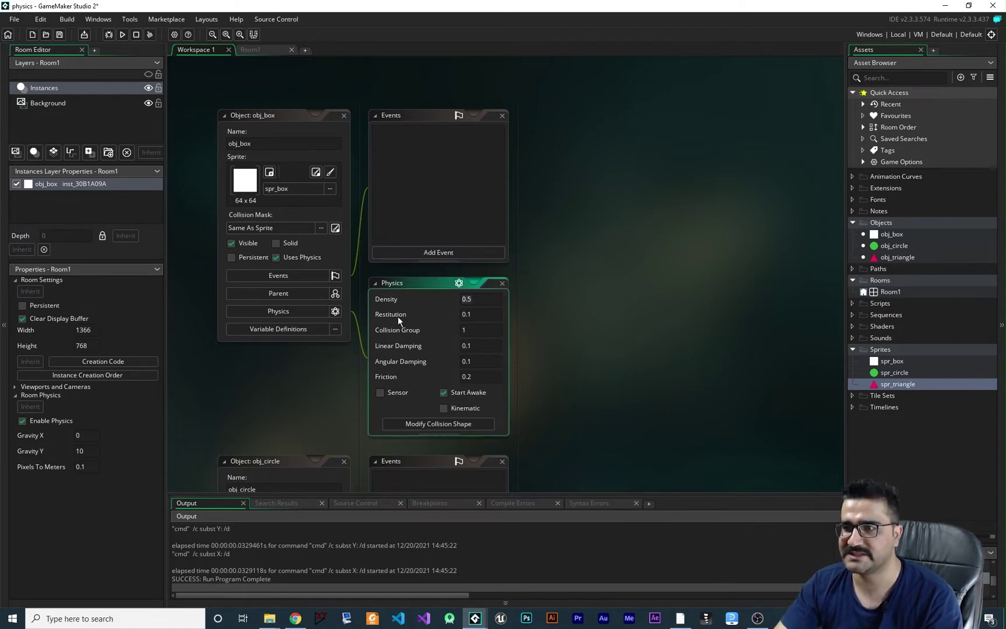
type("0")
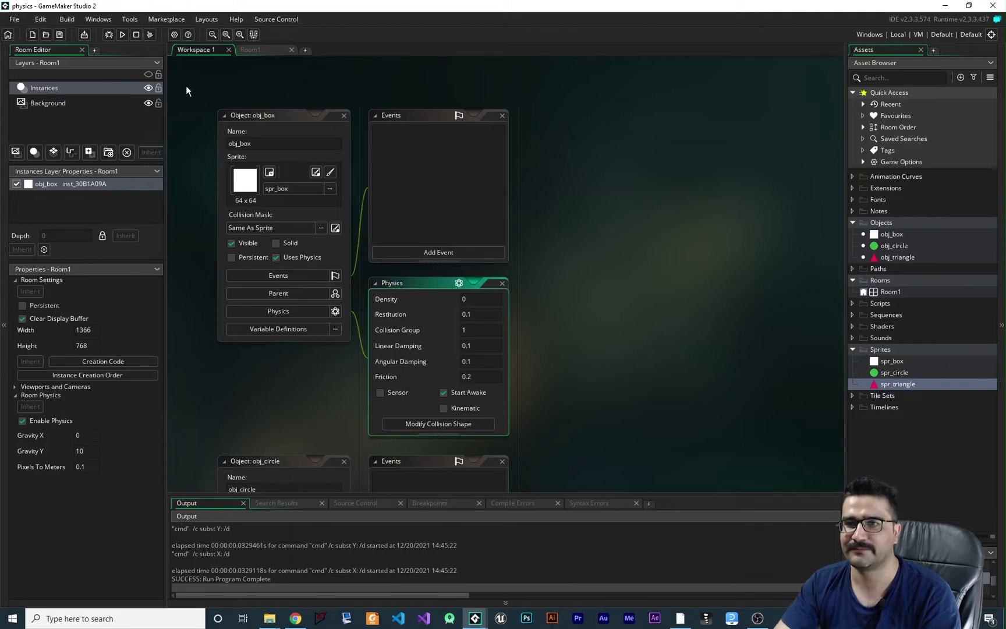
left_click(124, 34)
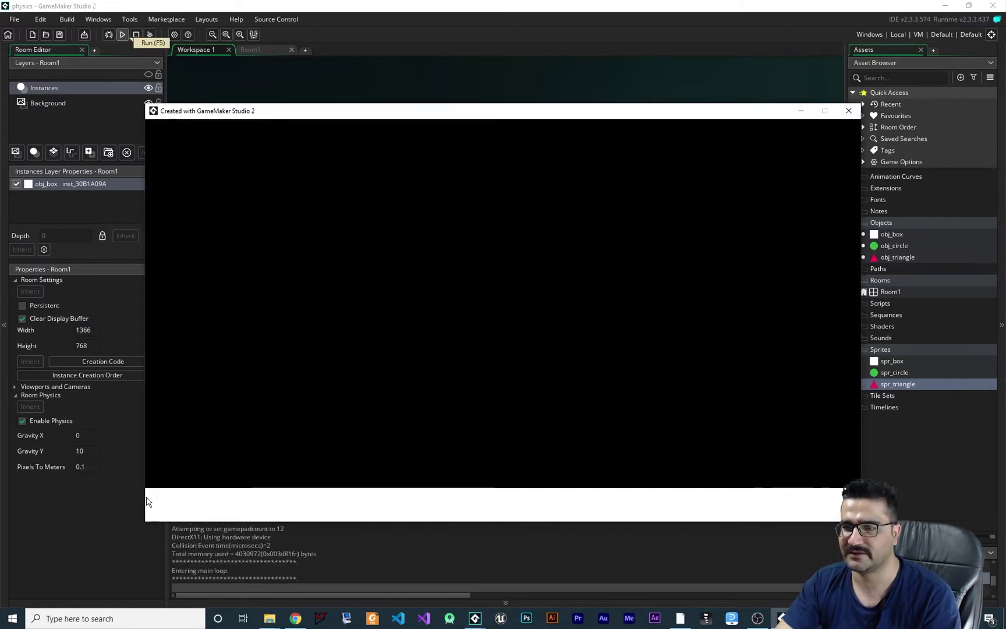
left_click(848, 111)
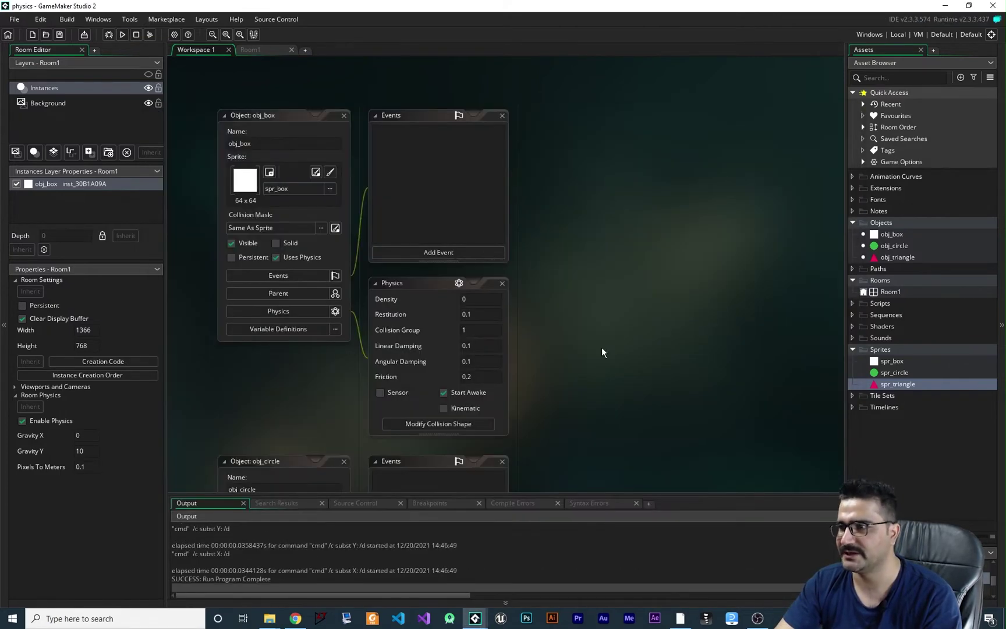
Enable Uses Physics for obj_circle.
scroll(601, 346, "down", 5)
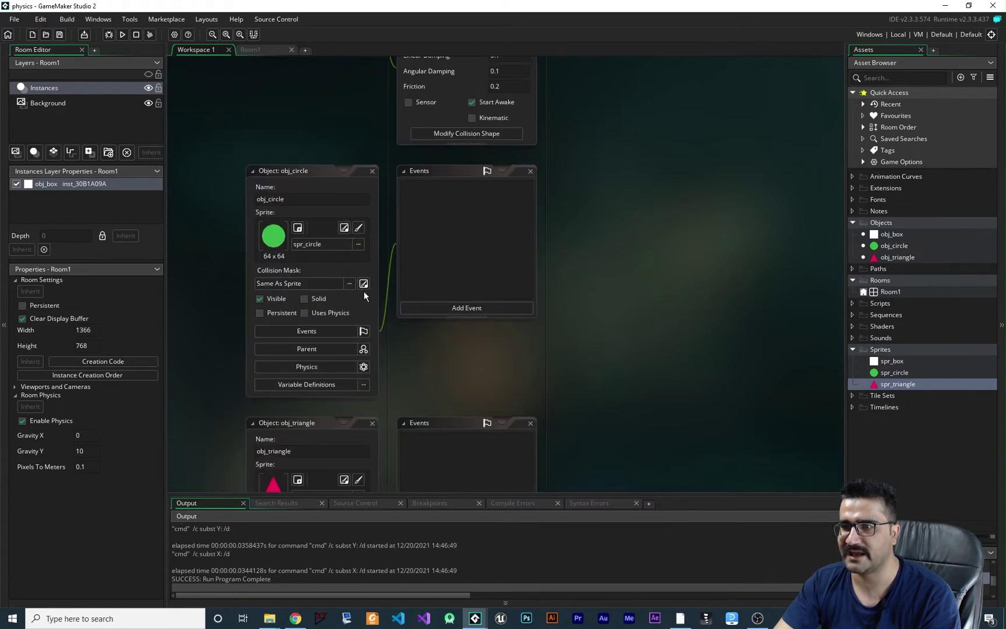
left_click(304, 314)
left_click(304, 312)
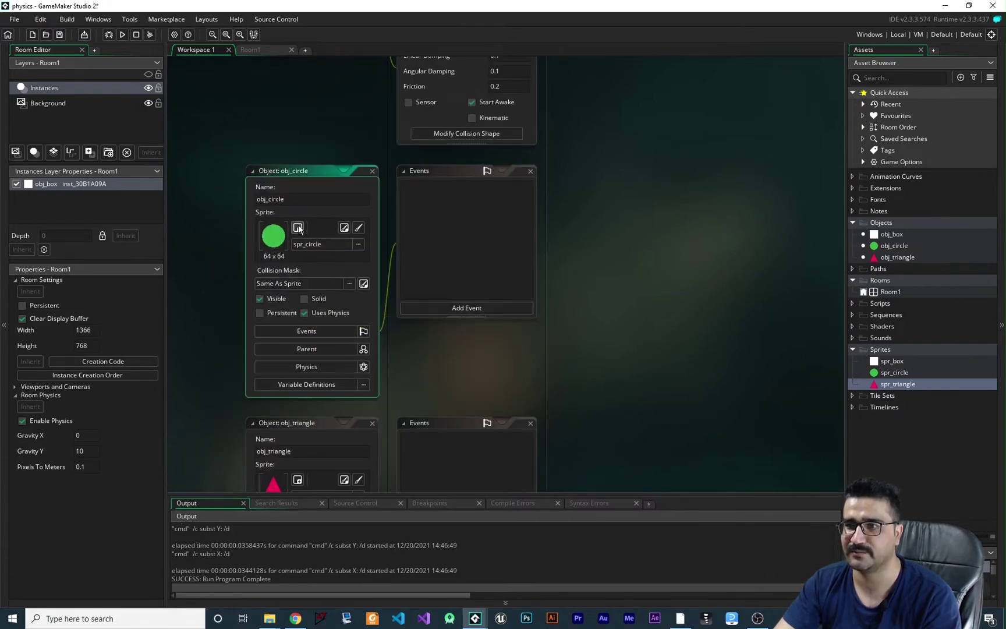
Place one obj_circle instance above the floor in the upper right part of Room1, test-run the game and close it.
left_click(265, 50)
left_click_drag(895, 246, 533, 170)
left_click(124, 35)
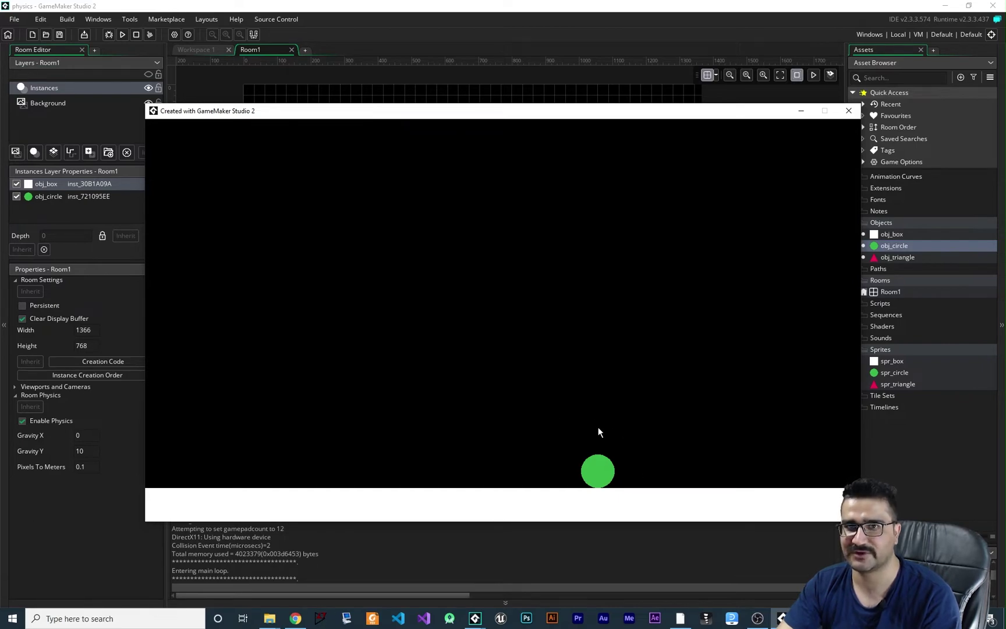
left_click(848, 111)
Show the physics properties of obj_circle, set Restitution to 1, test-run the game and close it.
left_click(194, 52)
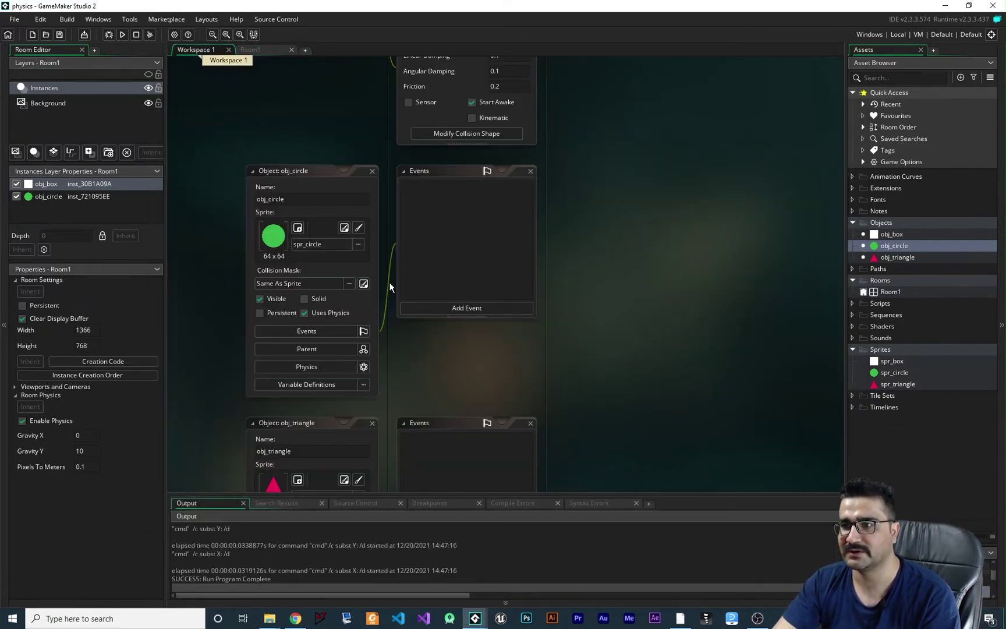
left_click(323, 367)
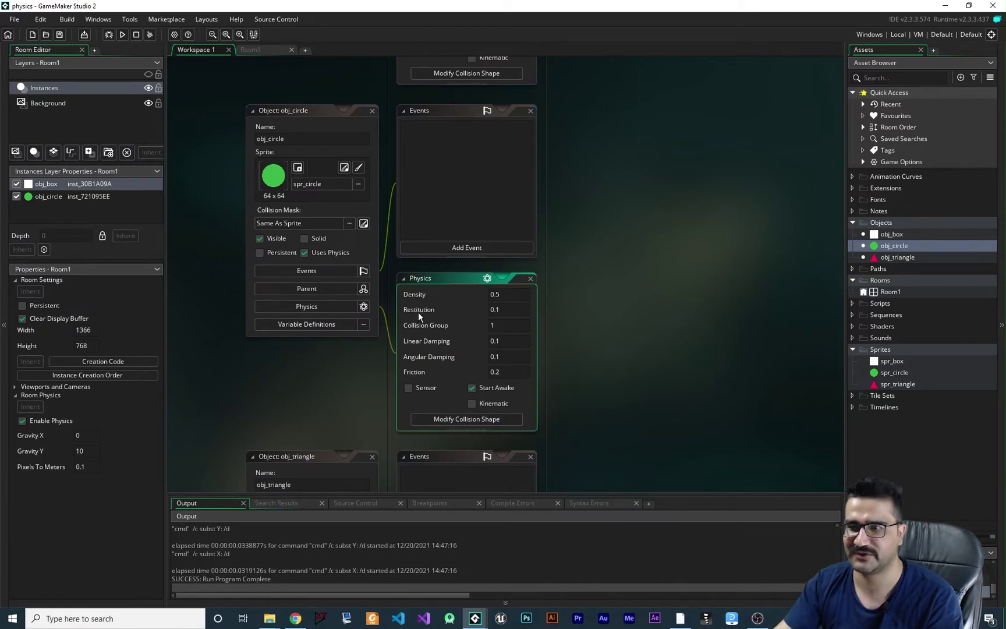
left_click(506, 309)
type("1")
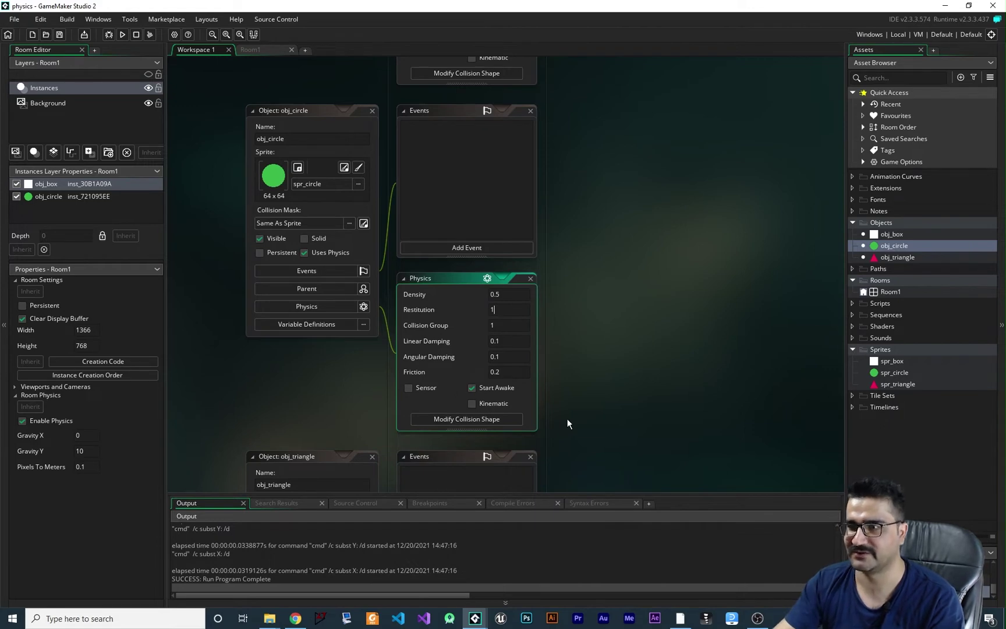
left_click(122, 35)
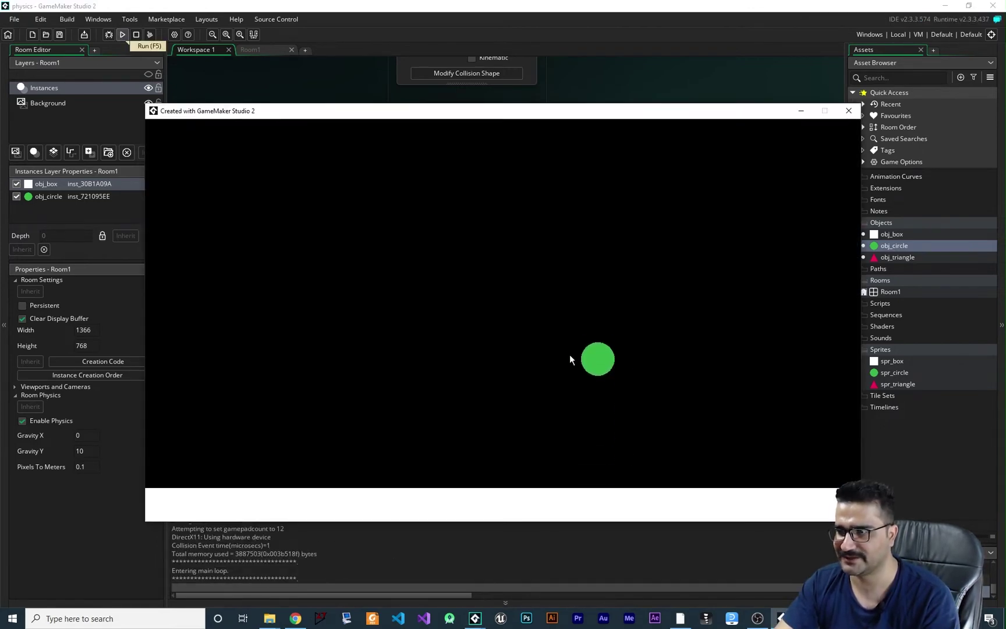
left_click(848, 111)
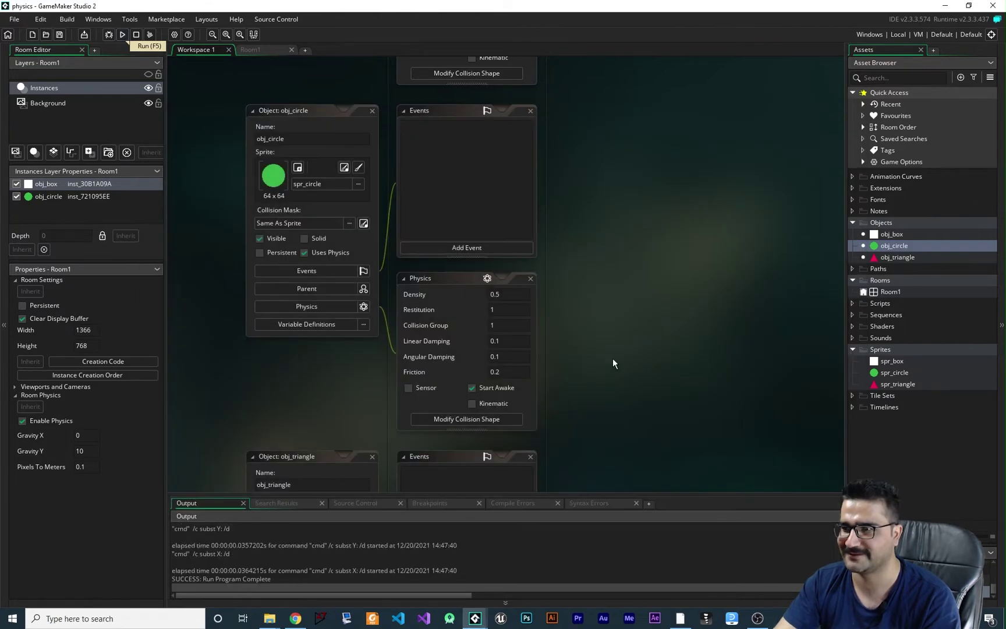
Set the Density of obj_circle to 10, test-run the game and close it.
left_click(510, 295)
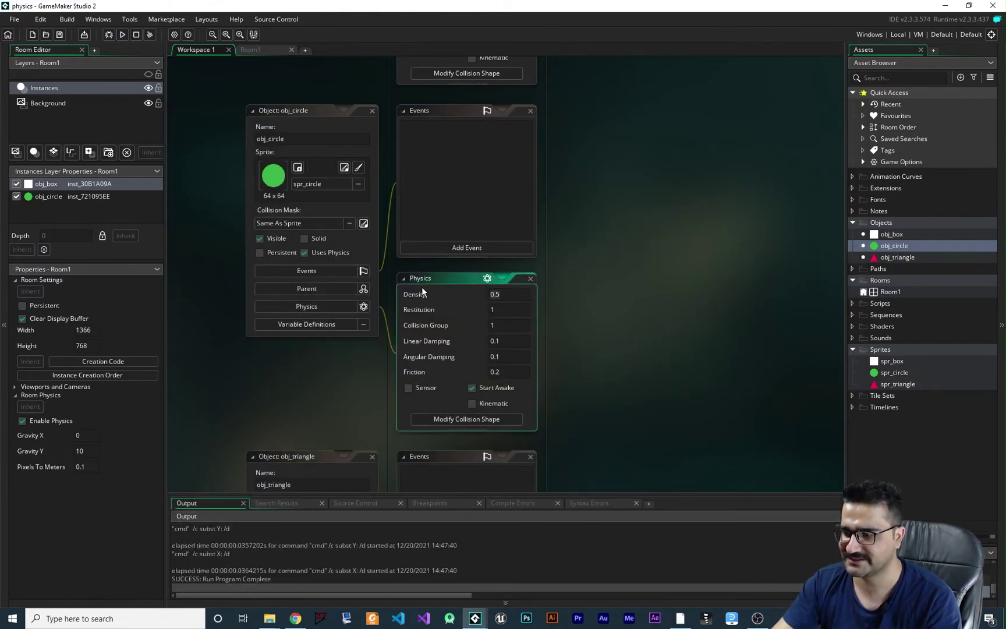
key("BackSpace")
key("BackSpace")
key("BackSpace")
type("10")
left_click(122, 34)
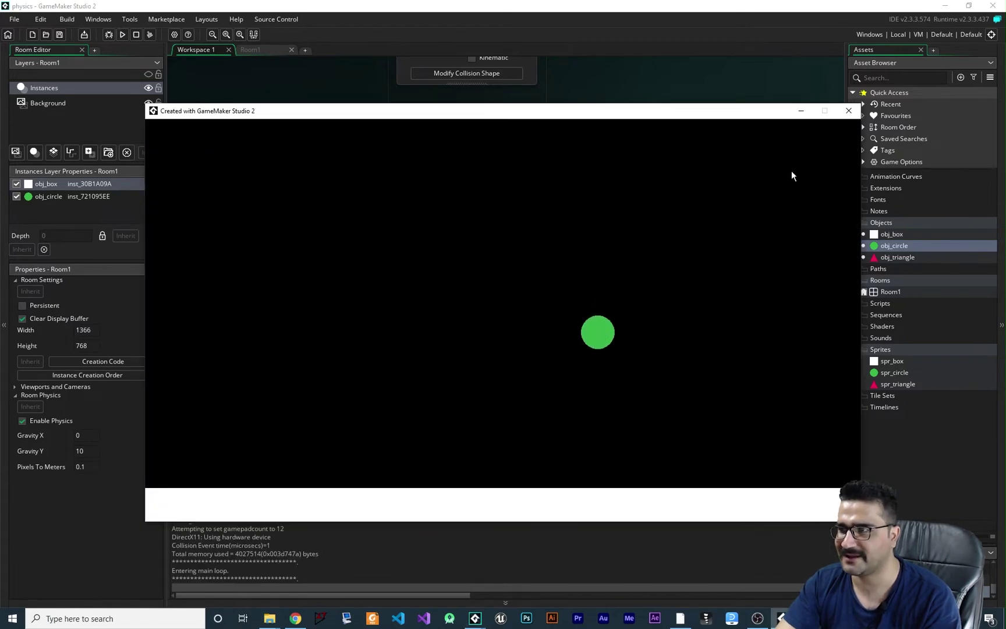
left_click(848, 111)
Set the Restitution of obj_circle to 0.2, test-run the game and close it.
left_click(497, 311)
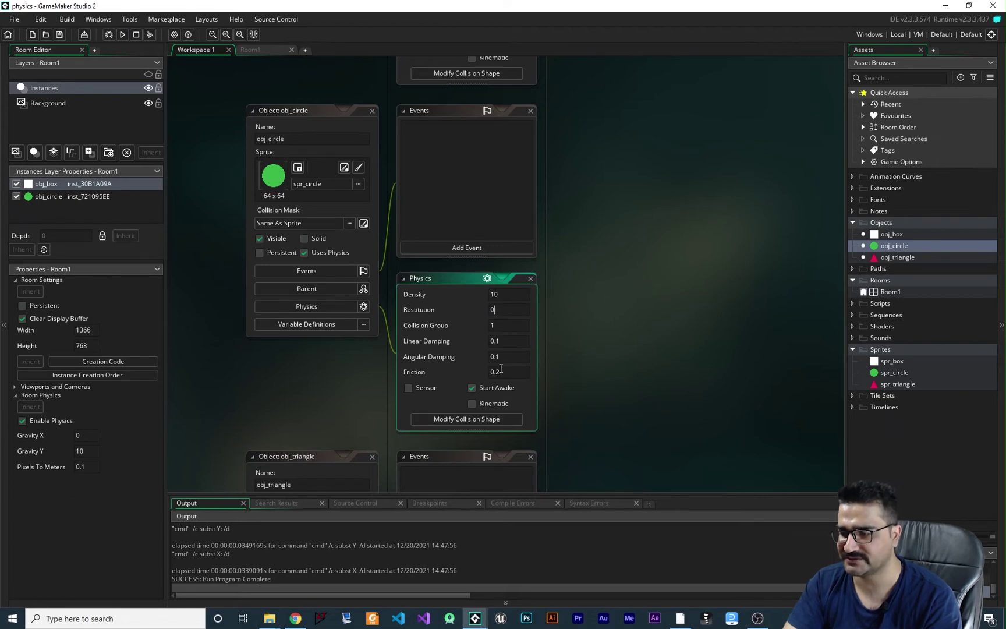
left_click(122, 35)
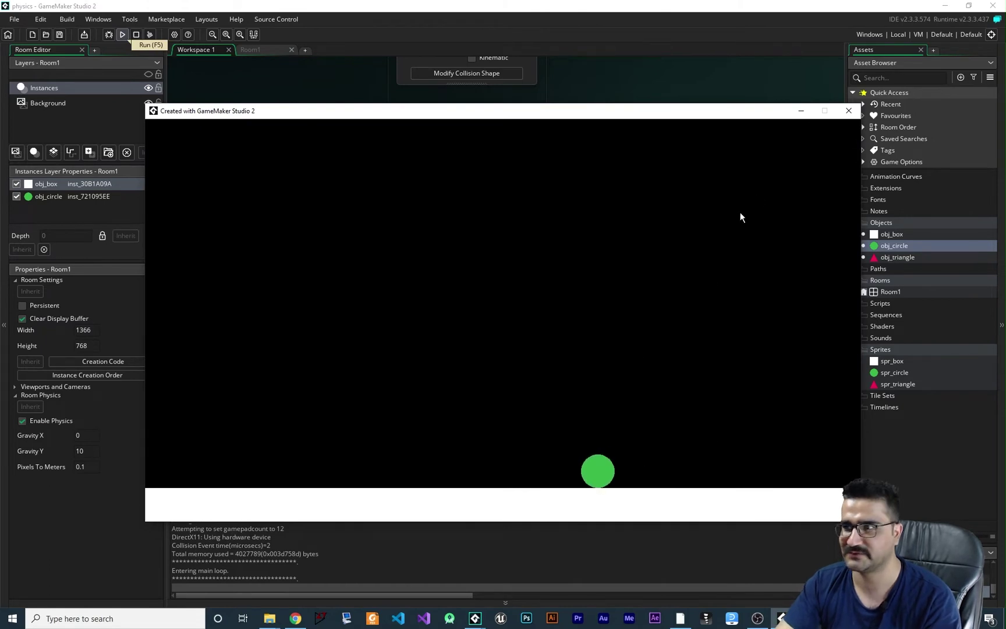
left_click(849, 113)
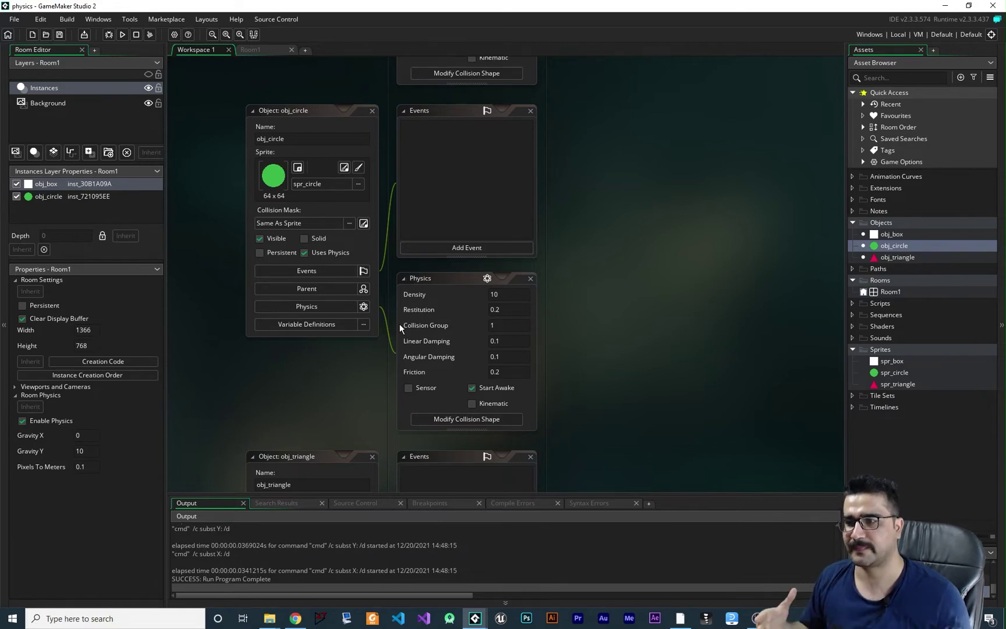
Rotate the obj_box floor in Room1 into a ramp rising to the right, test-run the game and close it.
left_click(489, 327)
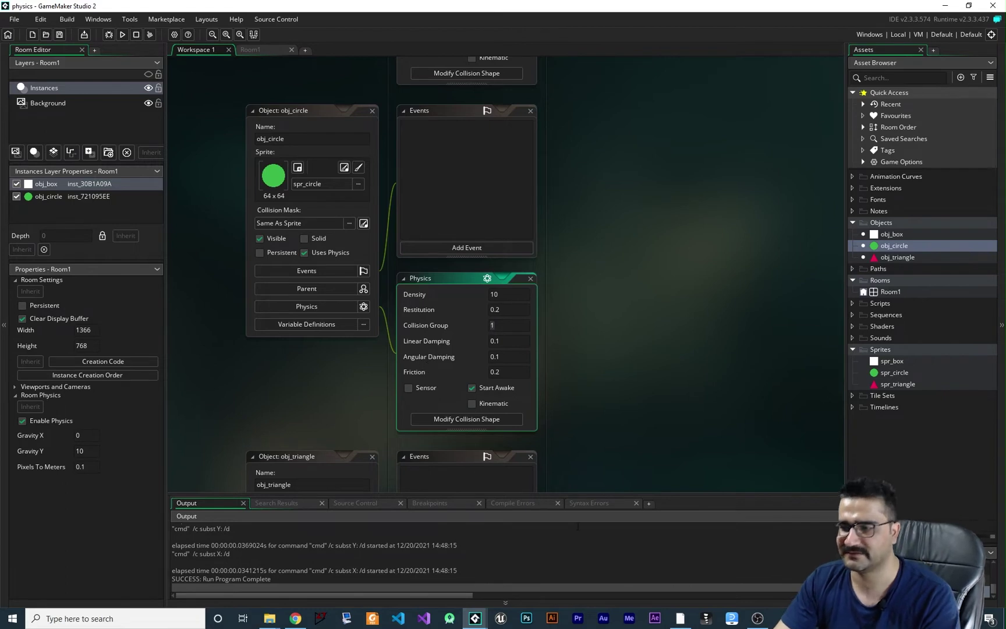
key("ctrl+Tab")
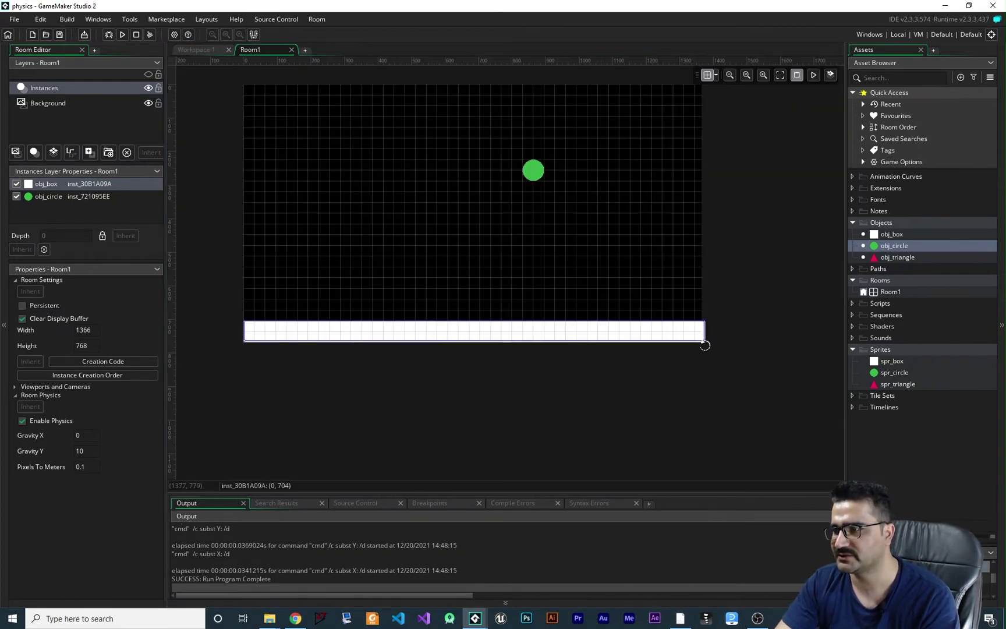
left_click_drag(703, 343, 634, 236)
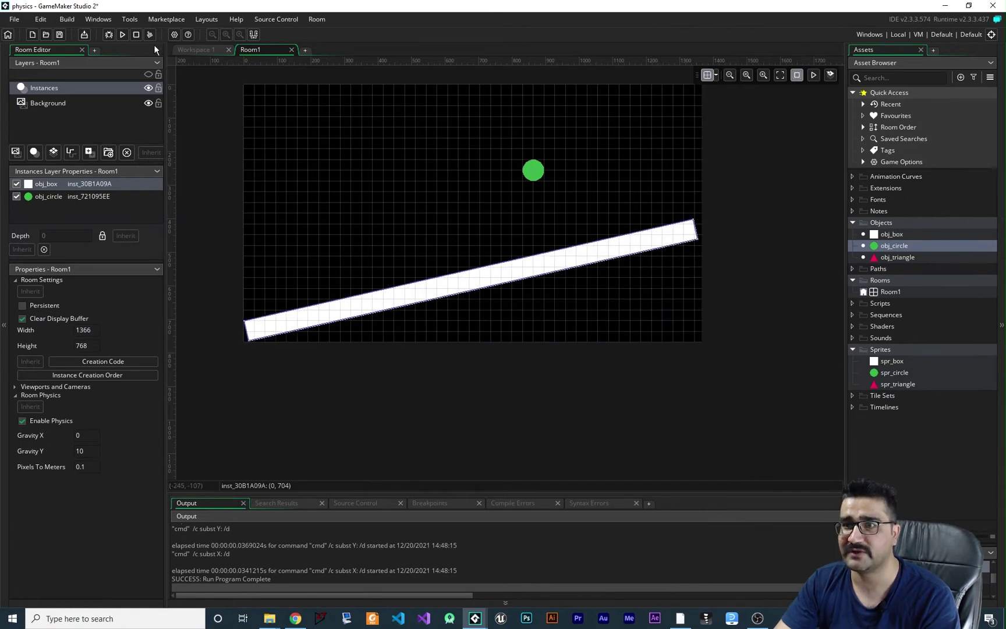
left_click(122, 35)
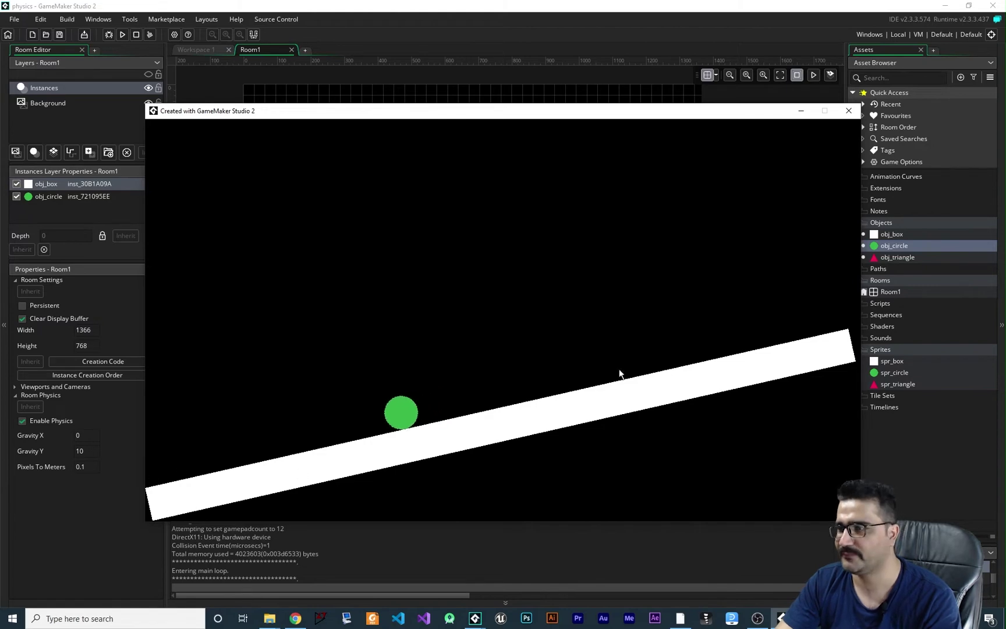
left_click(847, 111)
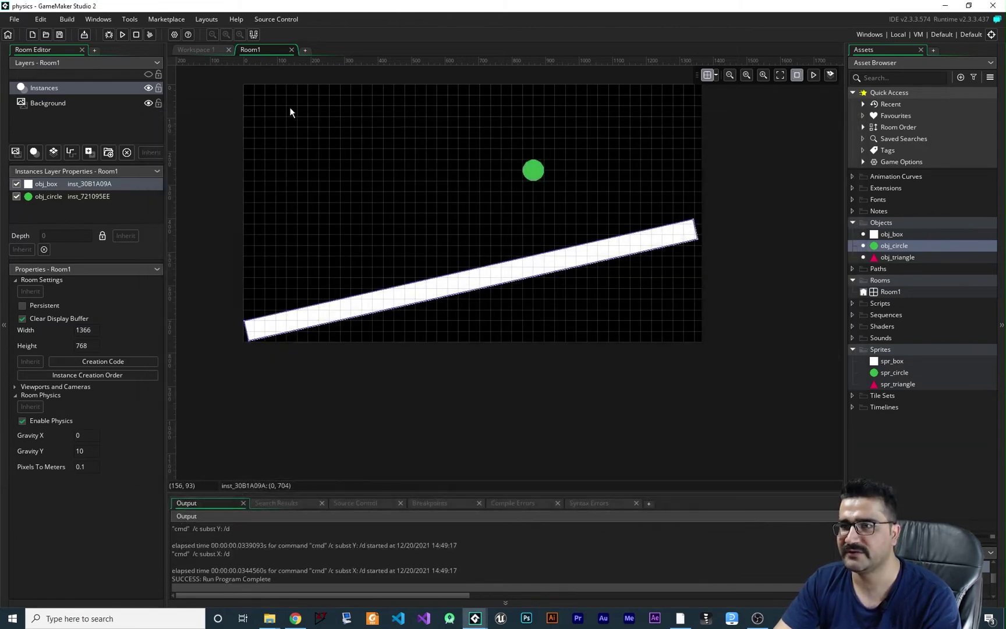
Set the Friction of obj_circle to 1 and test-run the game.
left_click(195, 50)
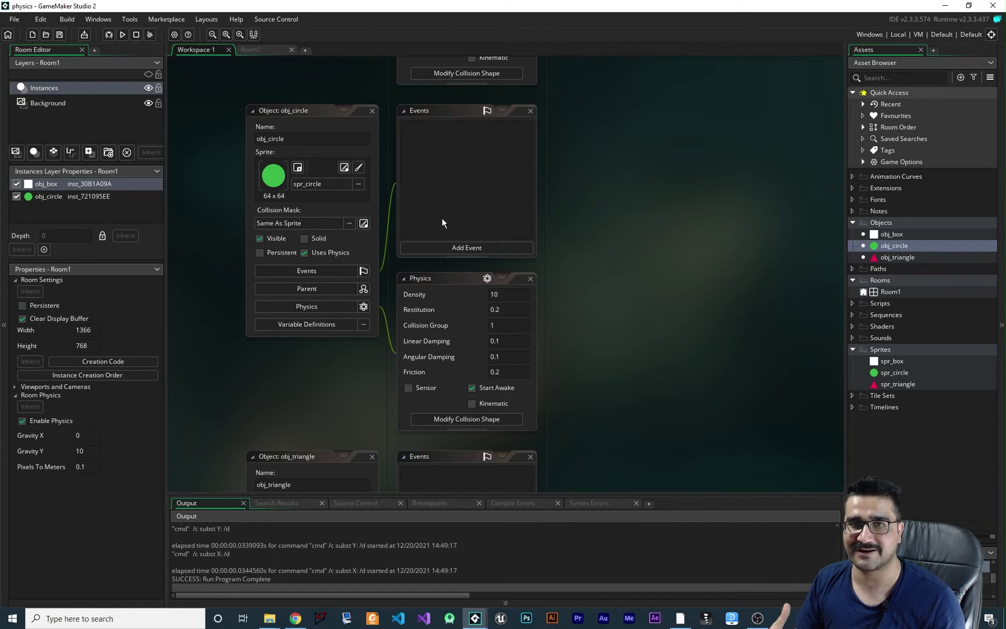
left_click(511, 371)
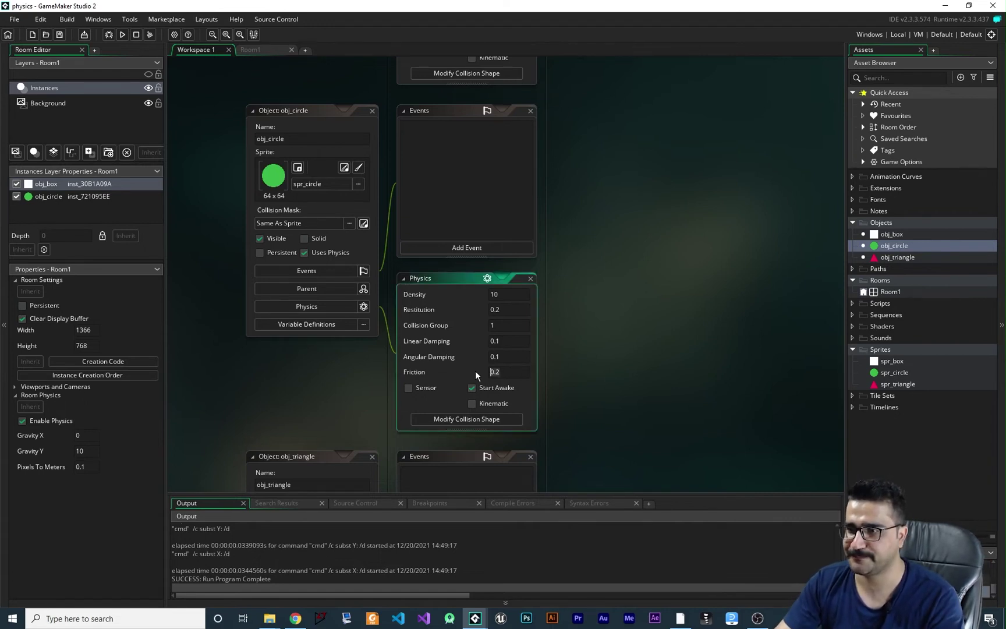
type("1")
left_click(122, 35)
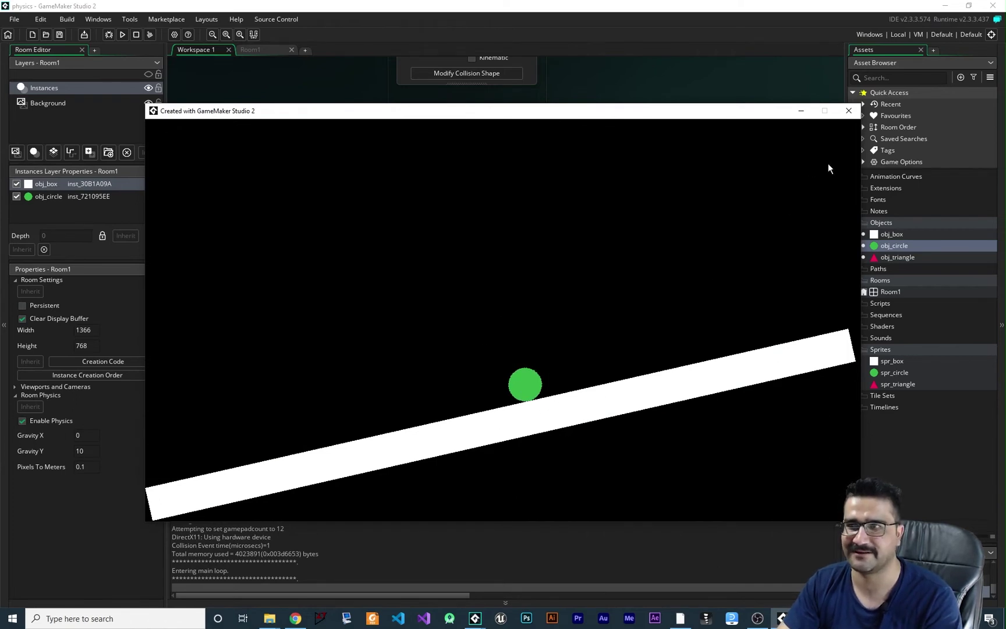
Close the running game, set the Friction of obj_circle to 0.5 and its Restitution to 0.1, and test-run the game again.
left_click(848, 110)
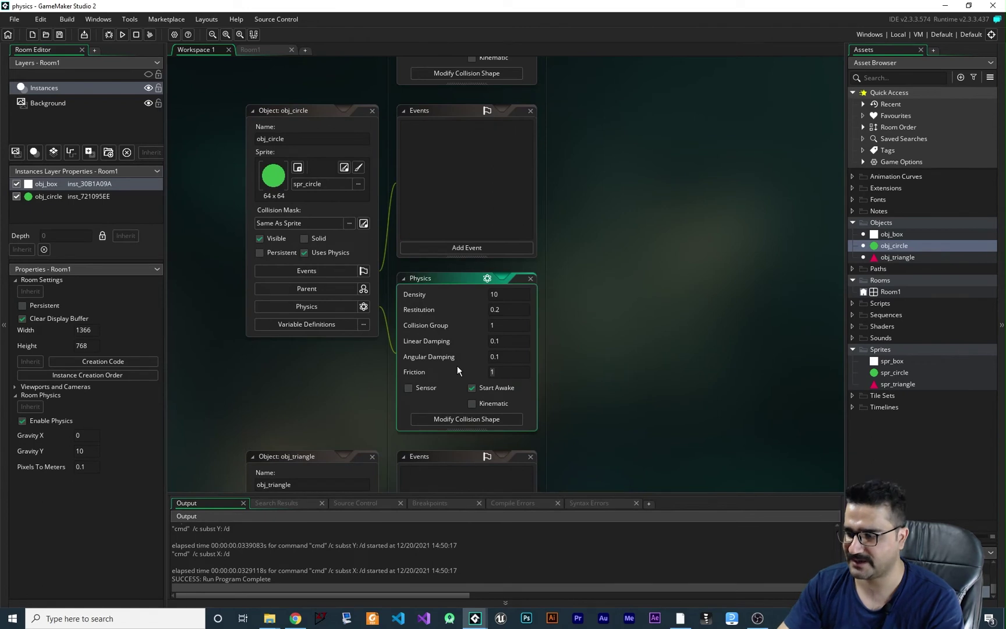
type("0.5")
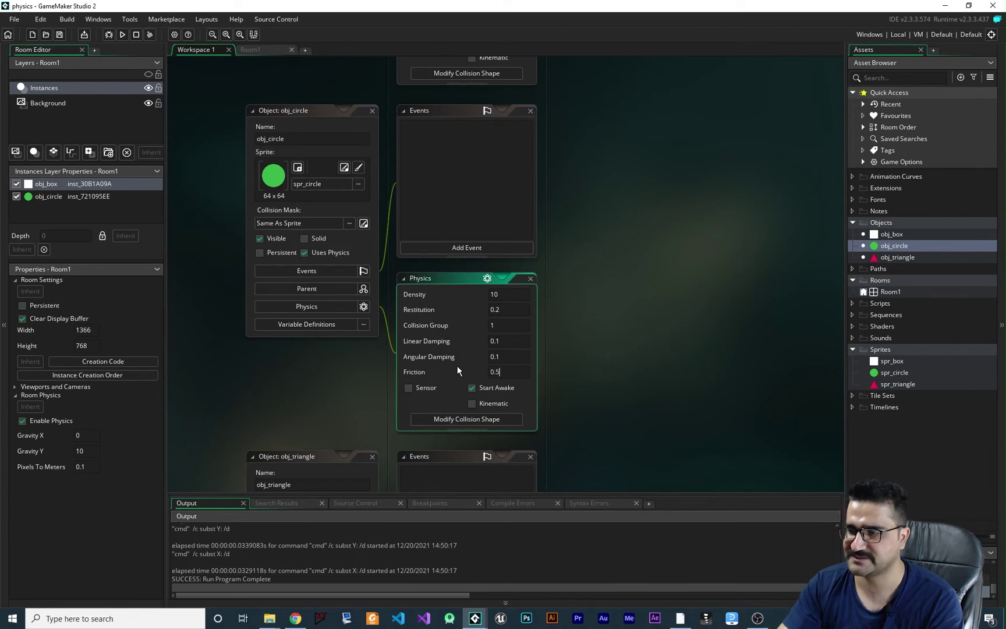
left_click(494, 309)
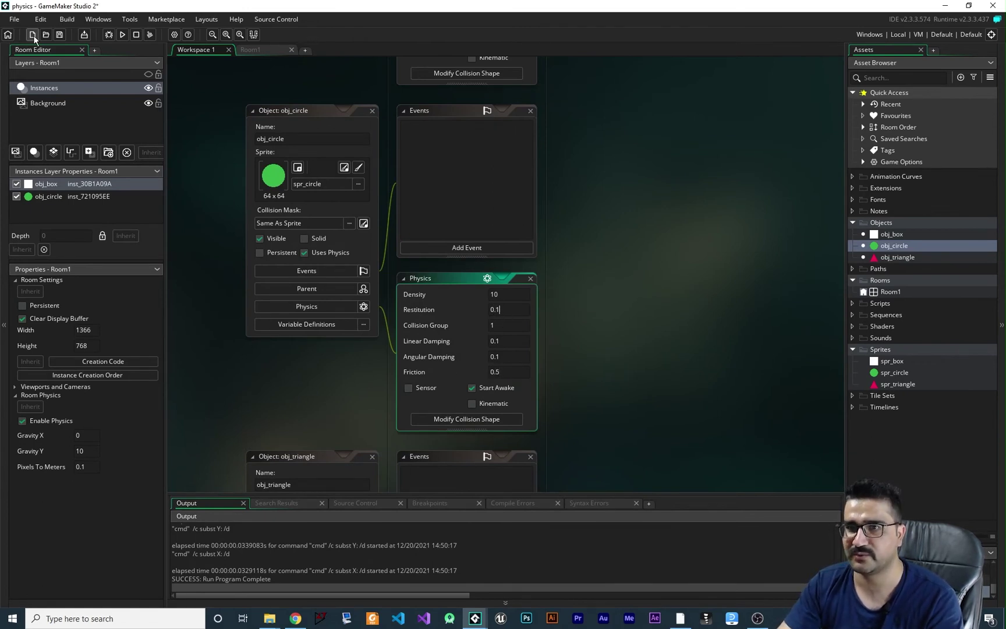
left_click(122, 35)
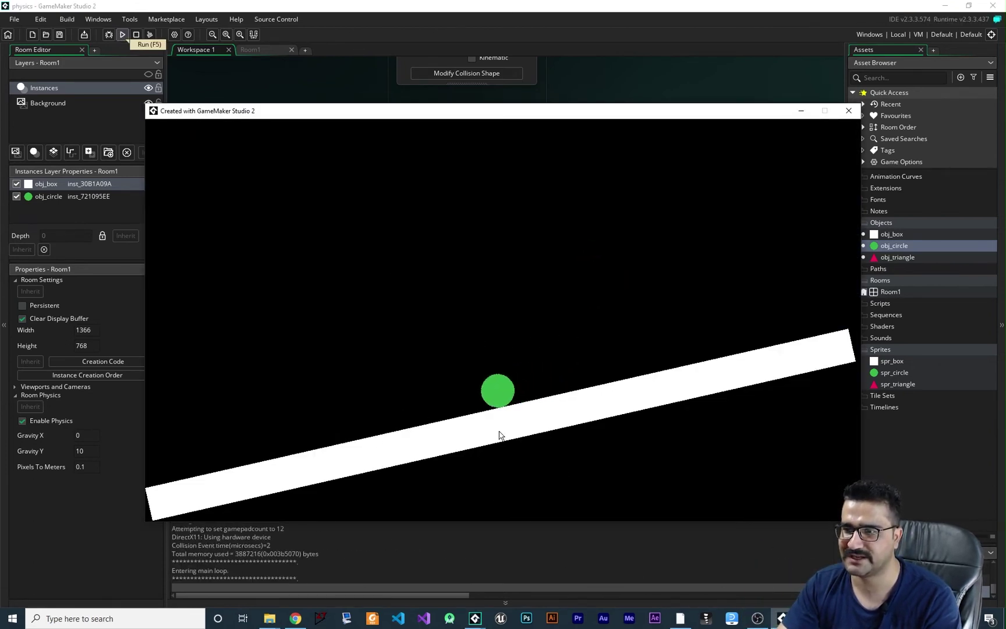
key("alt+F4")
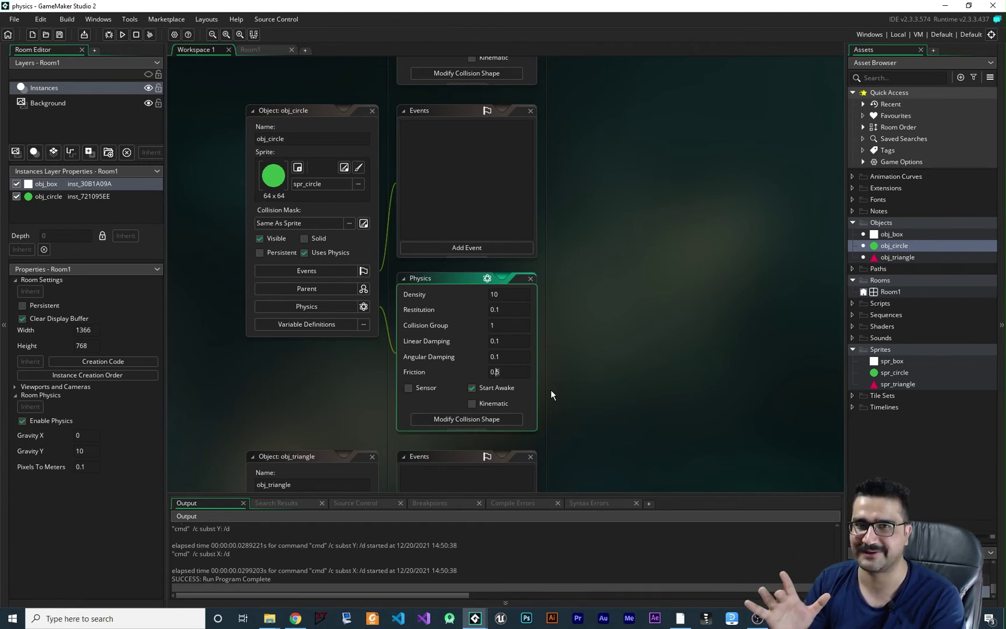
Set the Friction of obj_circle to 0.1, test-run the game and close it.
key("Delete")
type("1")
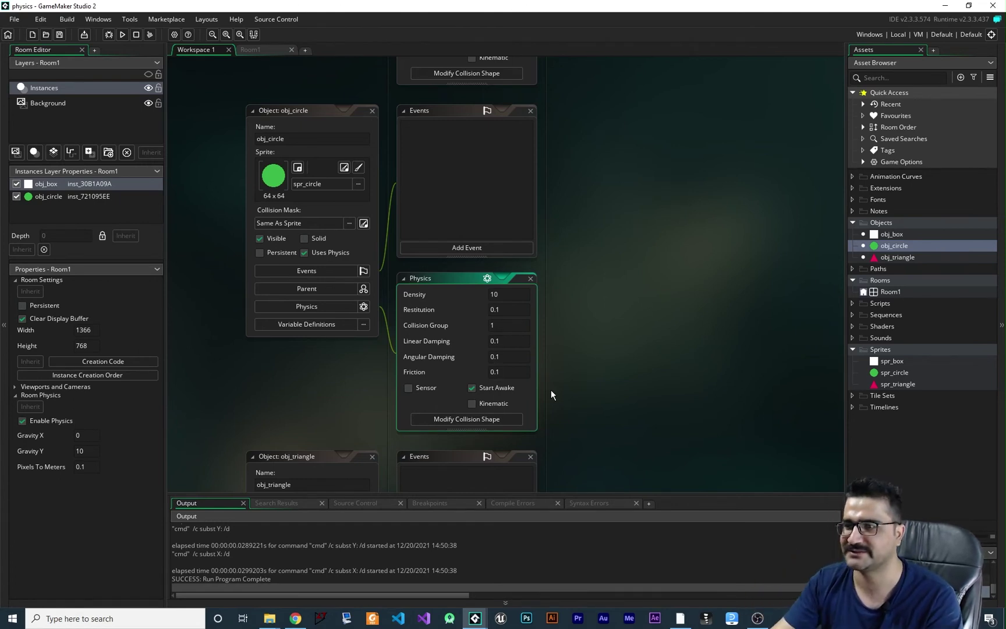
left_click(122, 35)
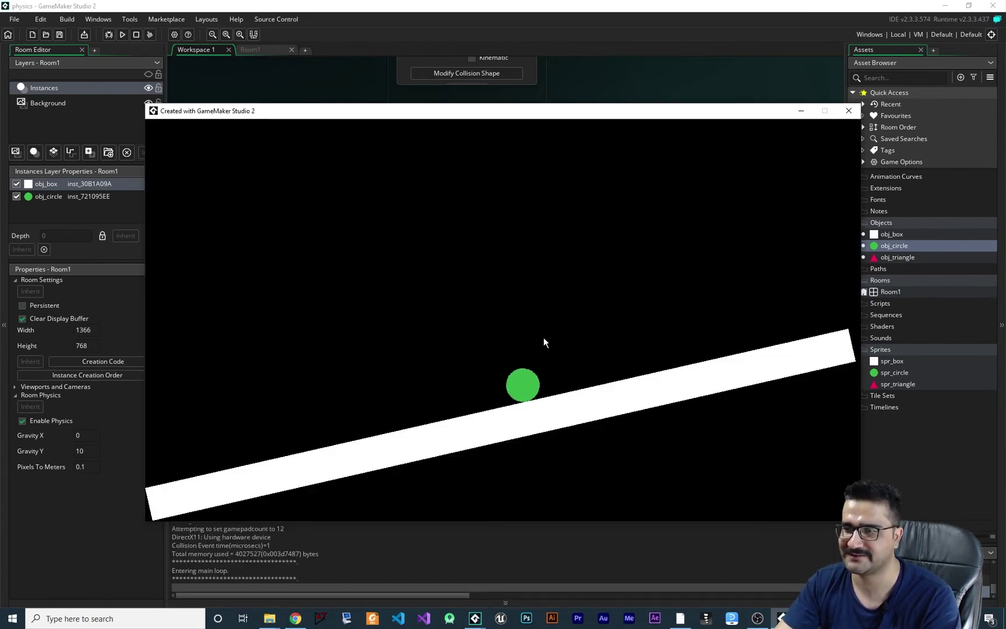
left_click(848, 111)
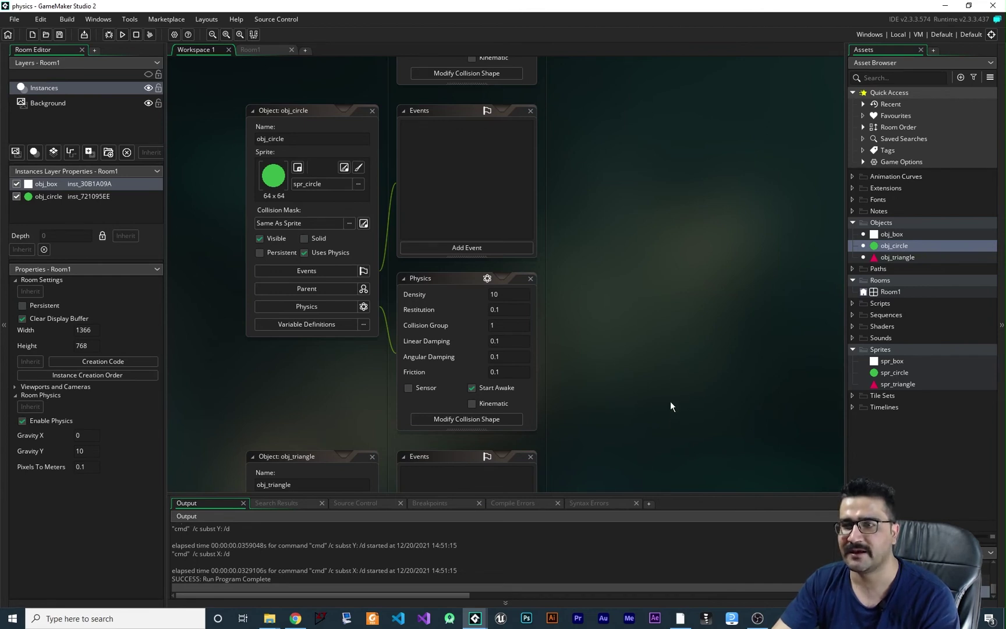
Change the physics collision shape of obj_circle to Circle, check its fit around the sprite and close the shape editor.
middle_click_drag(503, 324, 484, 308)
left_click(443, 404)
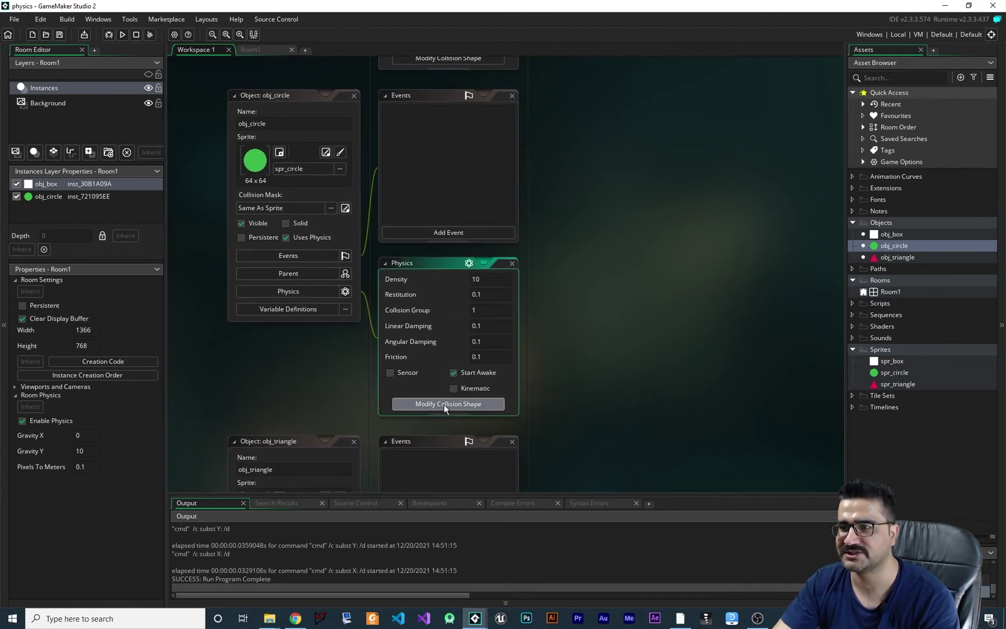
middle_click_drag(744, 400, 577, 414)
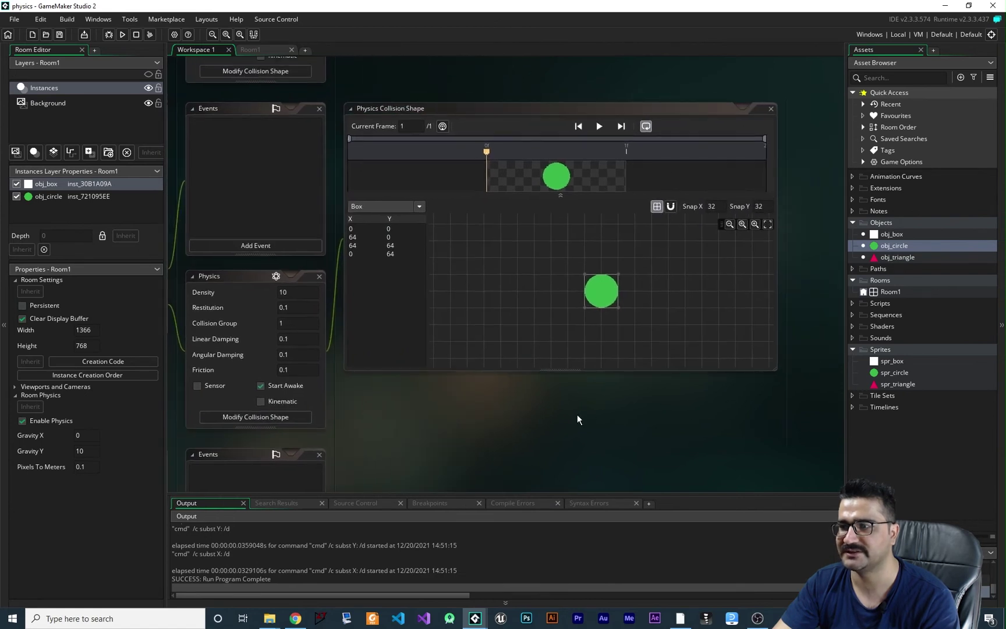
scroll(630, 299, "up", 3)
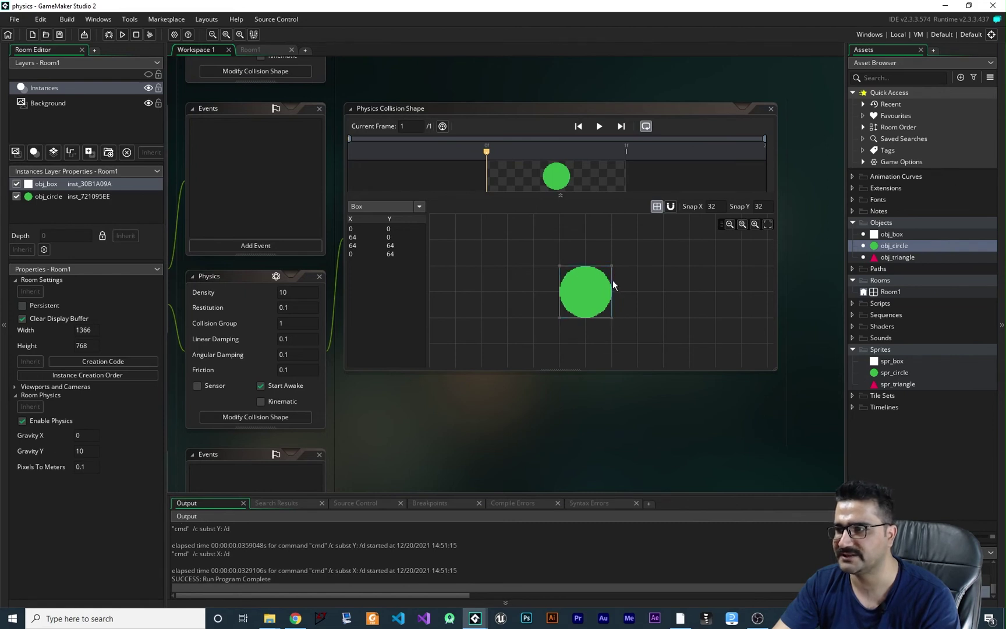
left_click(419, 207)
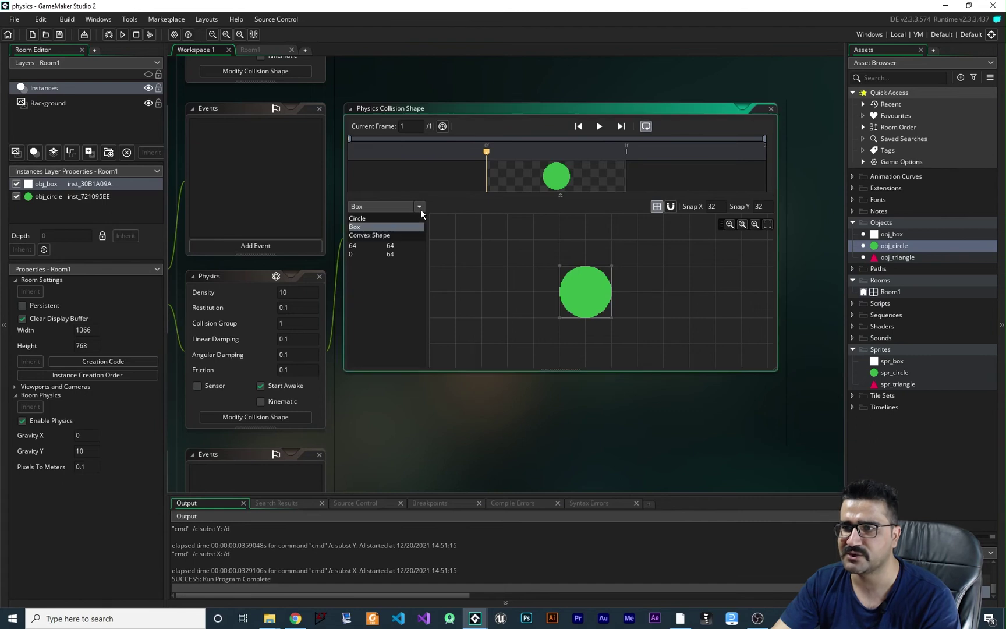
left_click(404, 219)
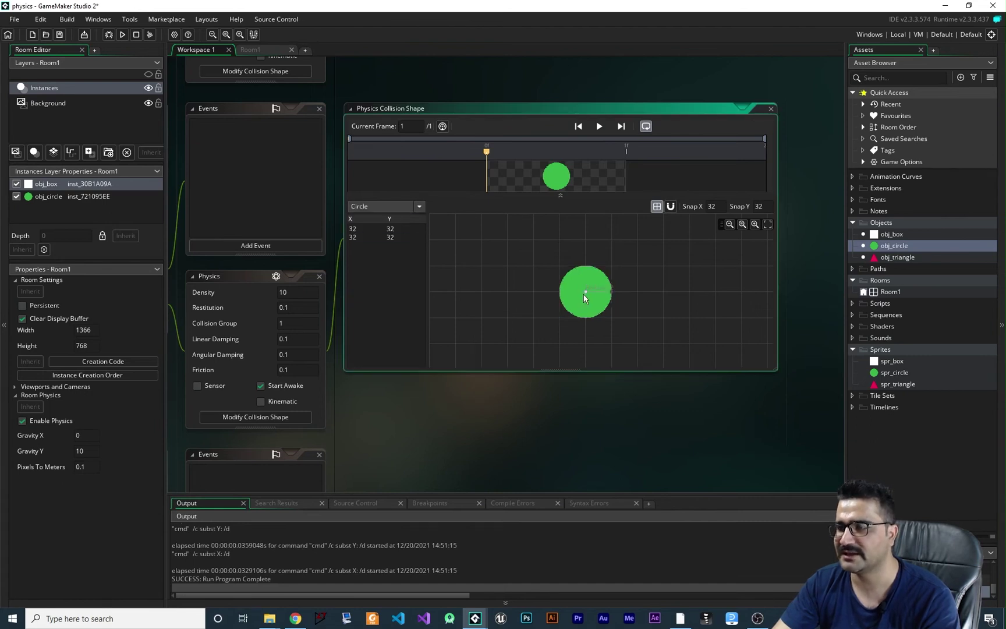
left_click_drag(583, 294, 597, 309)
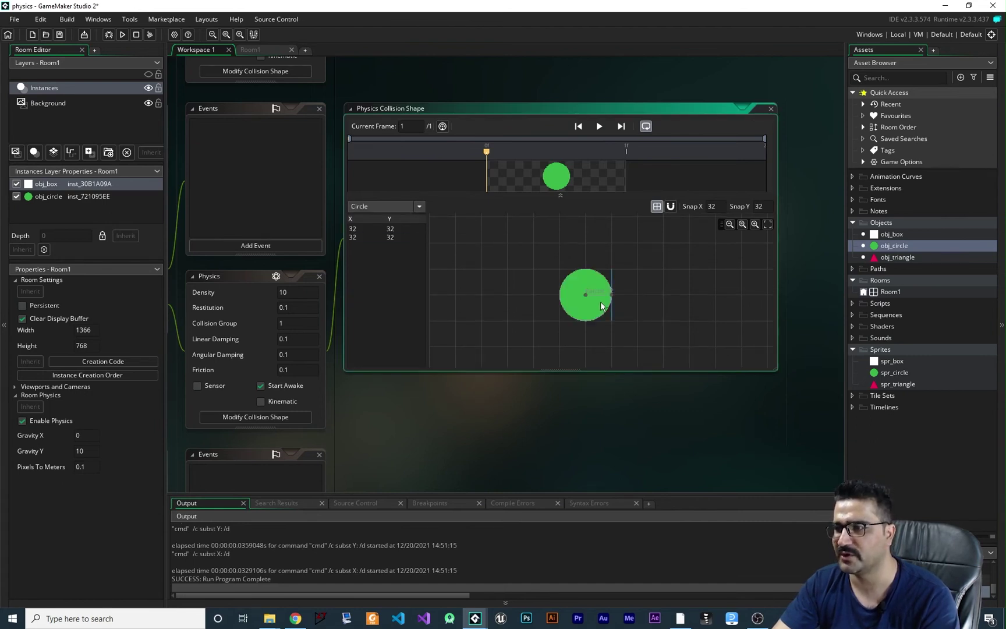
scroll(591, 297, "up", 3)
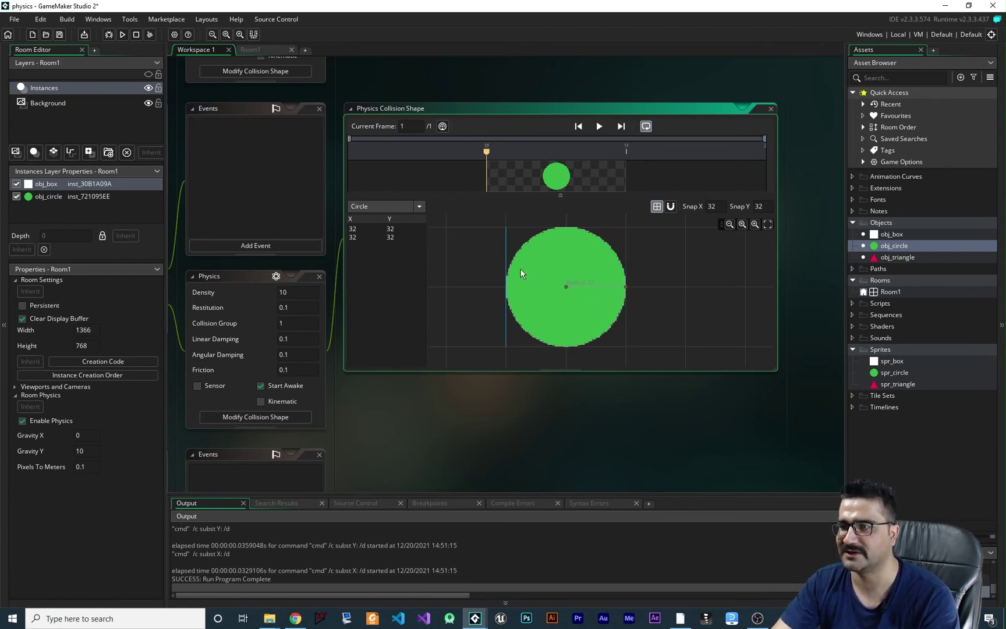
scroll(513, 278, "down", 3)
scroll(519, 277, "down", 1)
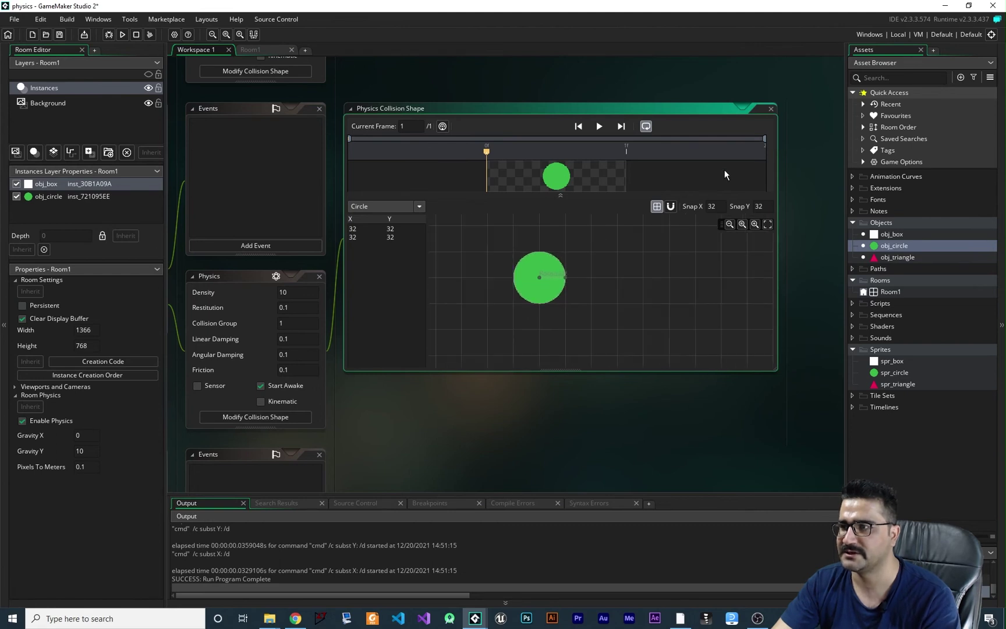
left_click(771, 110)
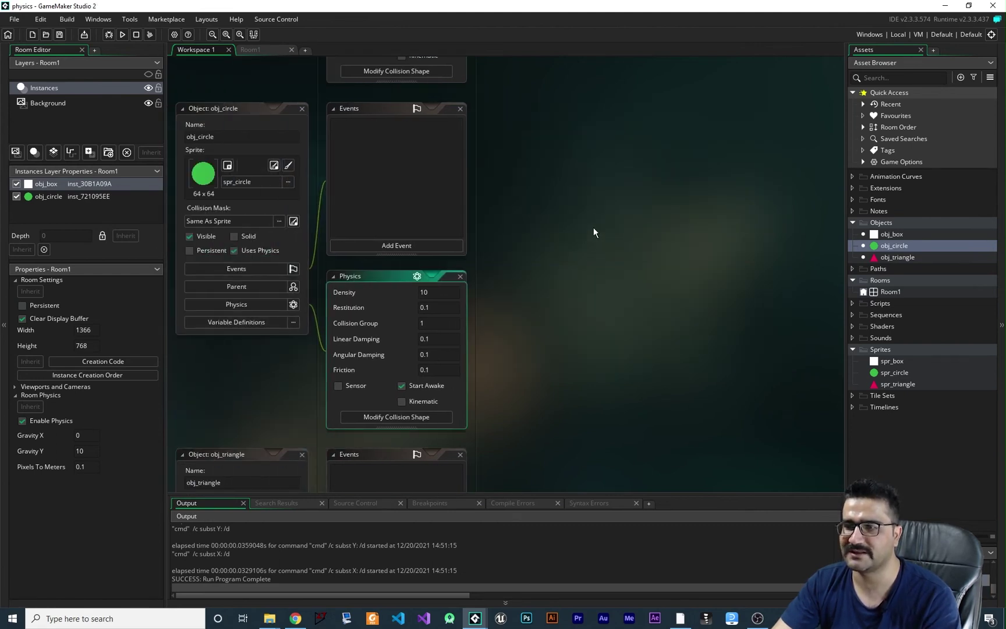
Check the physics collision shape of obj_box against its sprite.
scroll(567, 405, "up", 5)
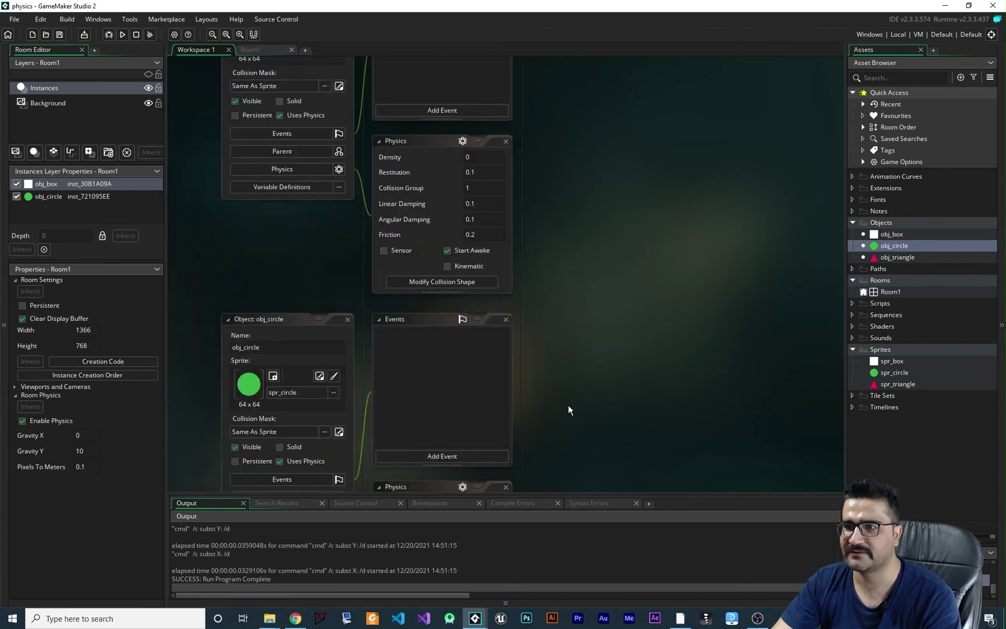
left_click(387, 387)
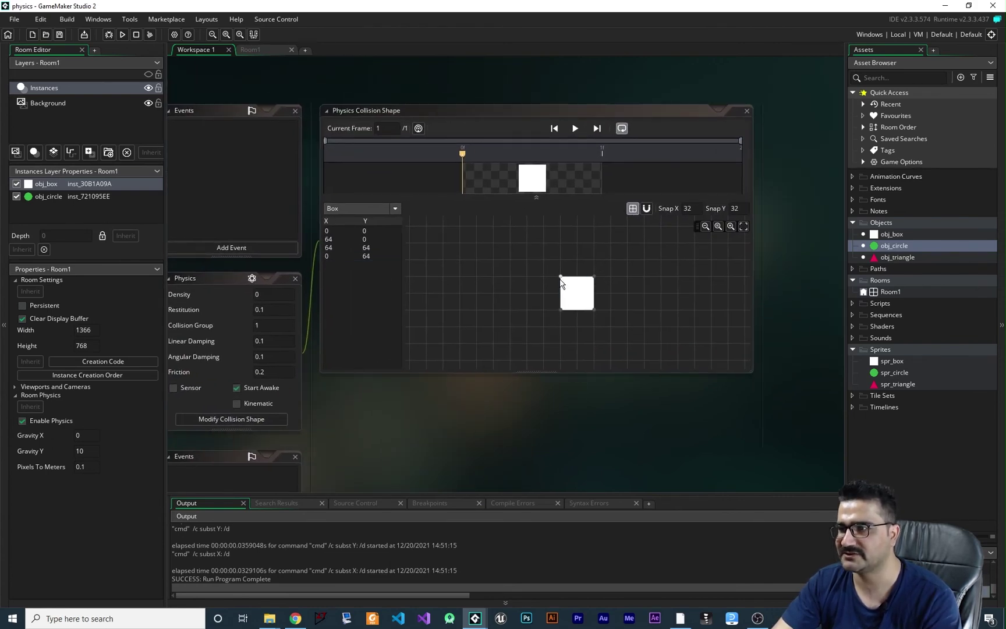
middle_click_drag(452, 425, 566, 99)
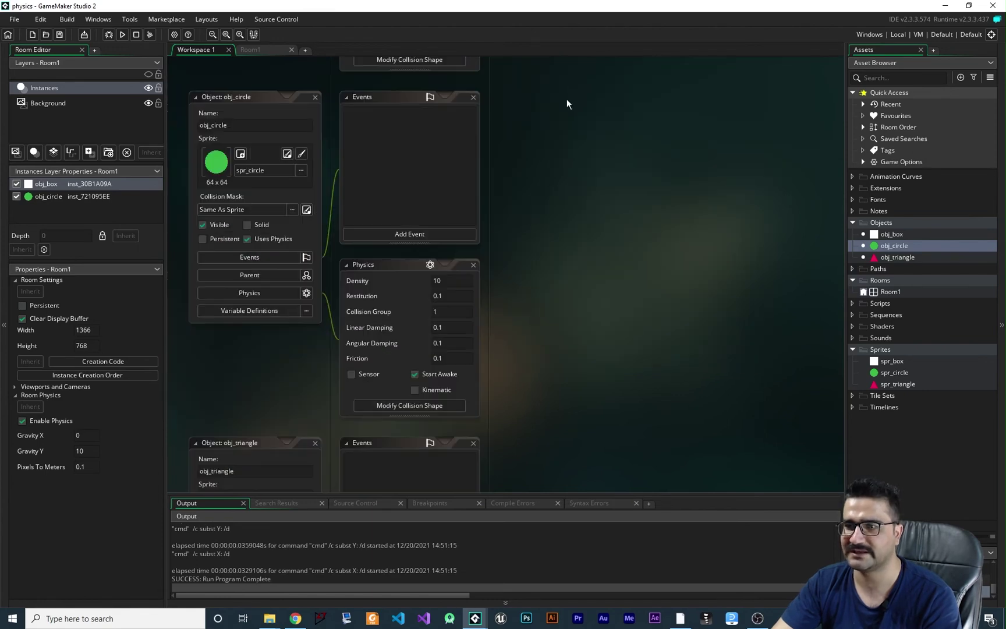
Open the physics settings of obj_triangle and enable Uses Physics for it.
scroll(576, 306, "down", 5)
left_click(204, 163)
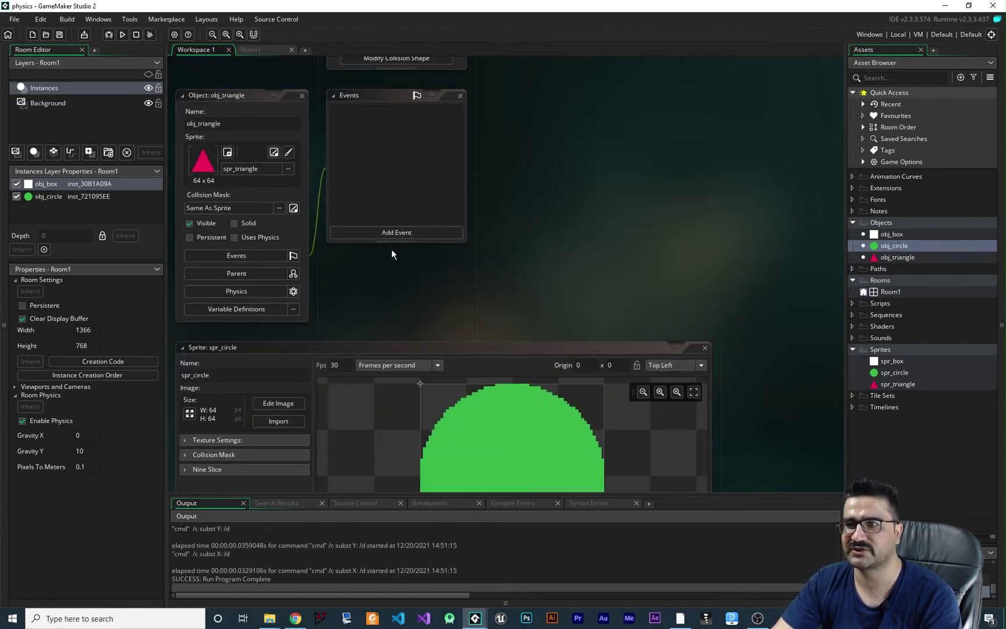
left_click(396, 233)
key("Escape")
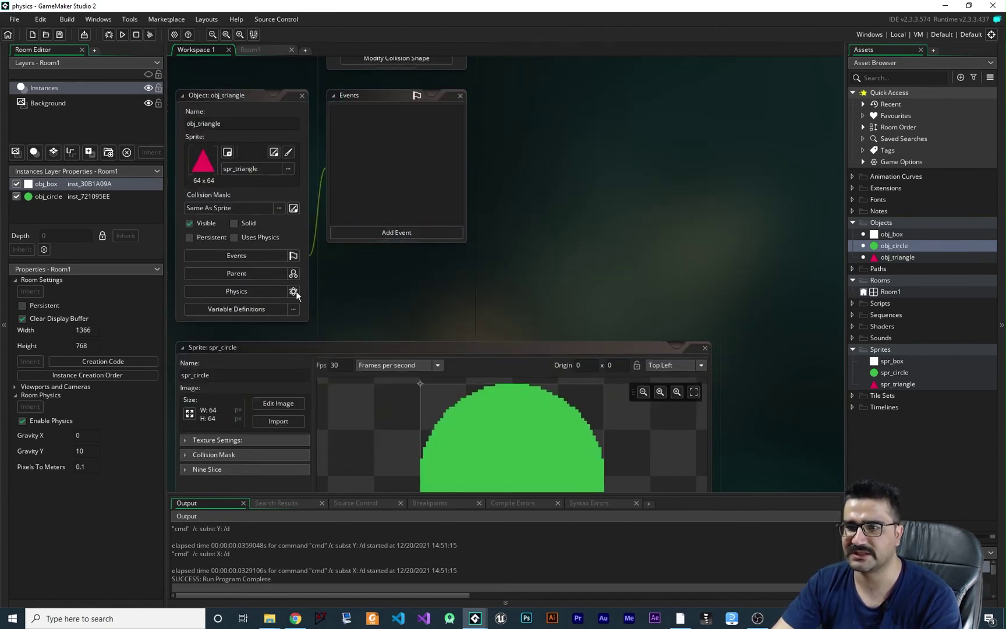
left_click(246, 295)
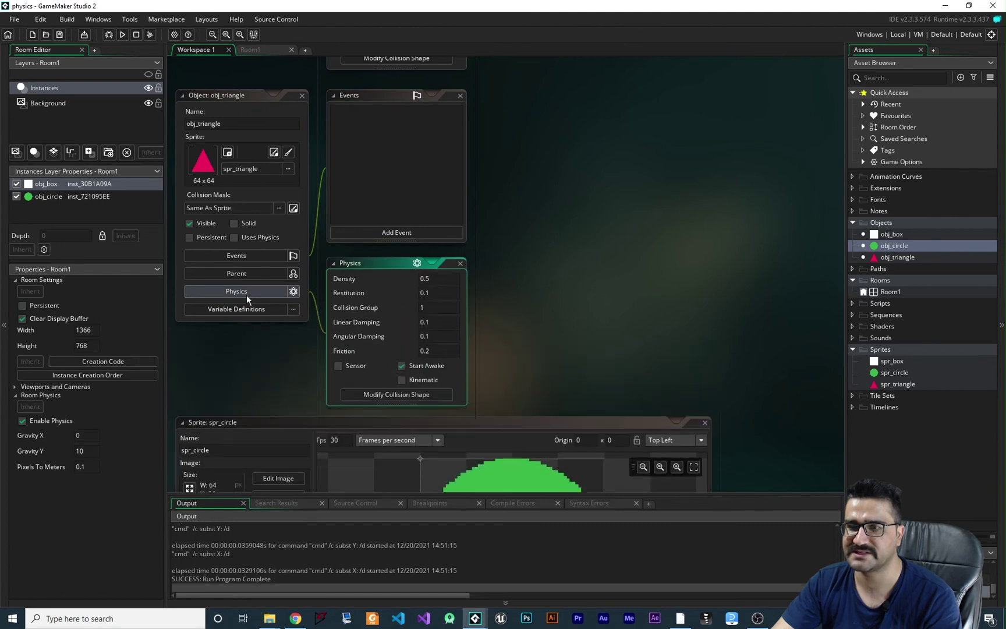
left_click(234, 237)
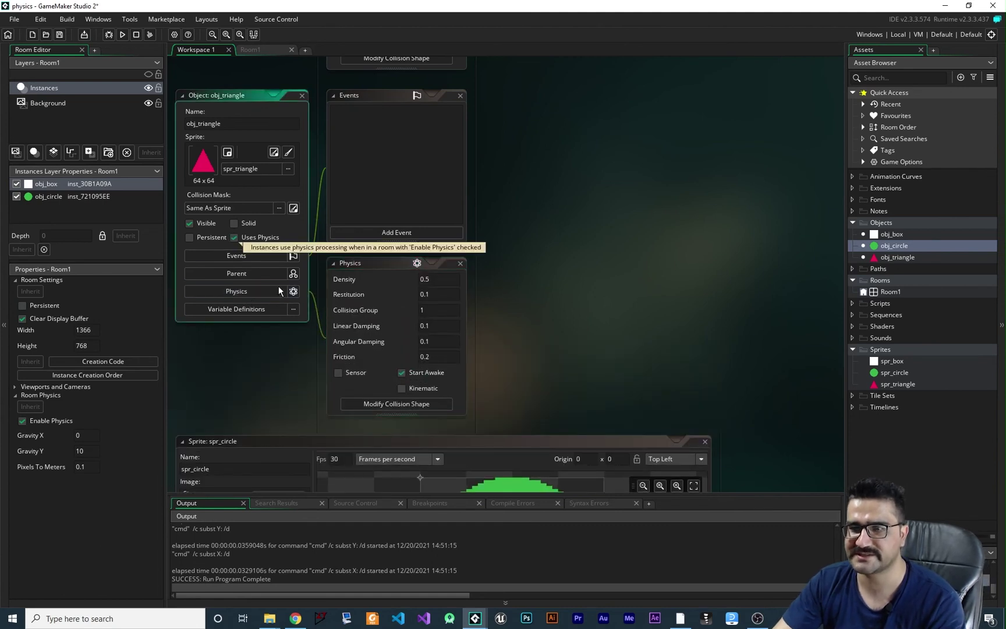
Give obj_triangle a Convex Shape collision outline with vertices near (31, -1), (-2, 63) and (65, 63) at the sprite's corners.
left_click(397, 404)
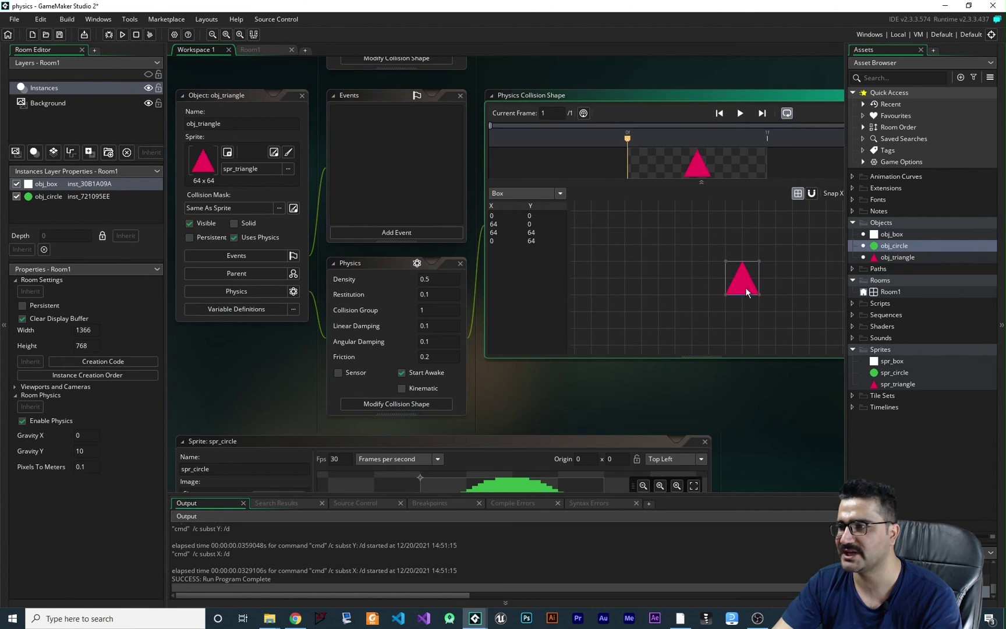
scroll(760, 299, "up", 1)
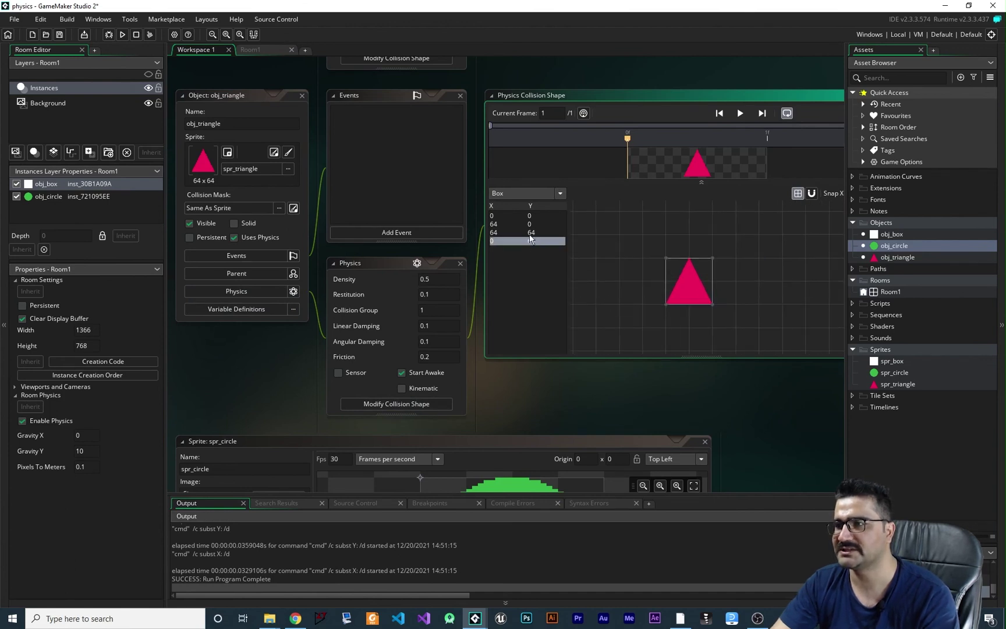
left_click(521, 194)
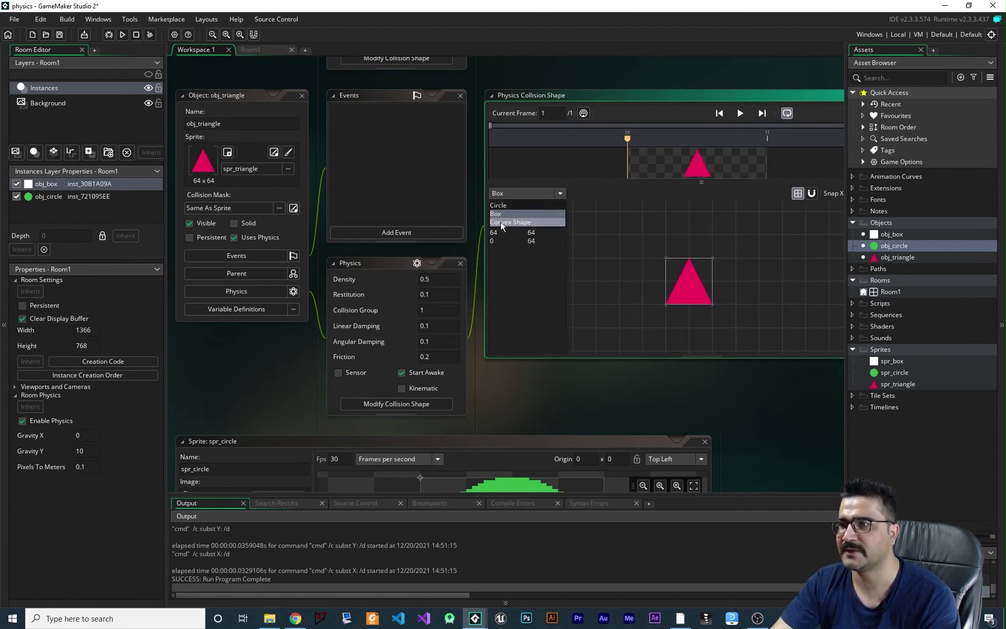
left_click(515, 224)
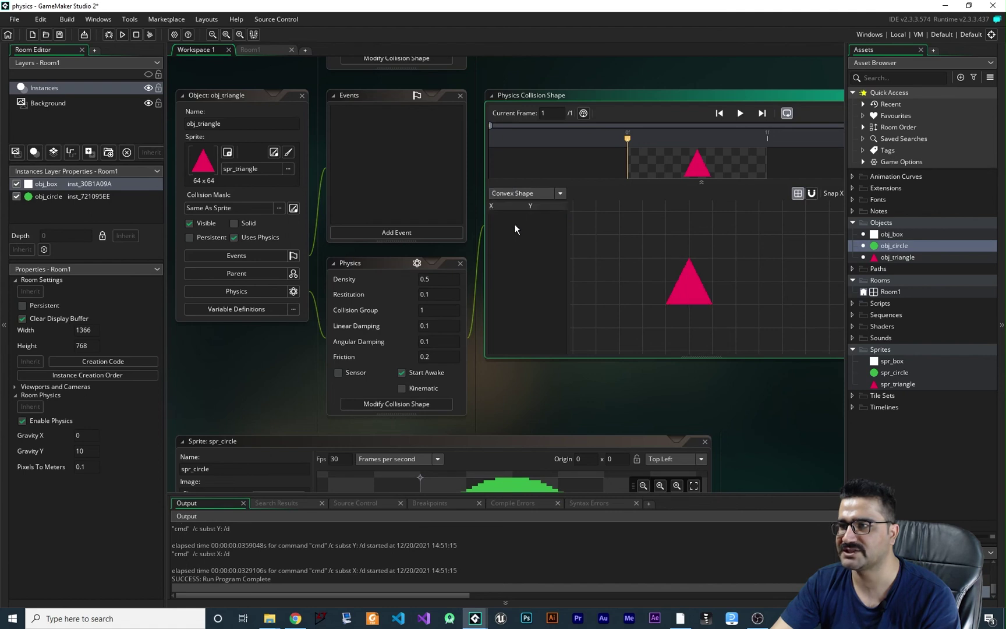
left_click(687, 261)
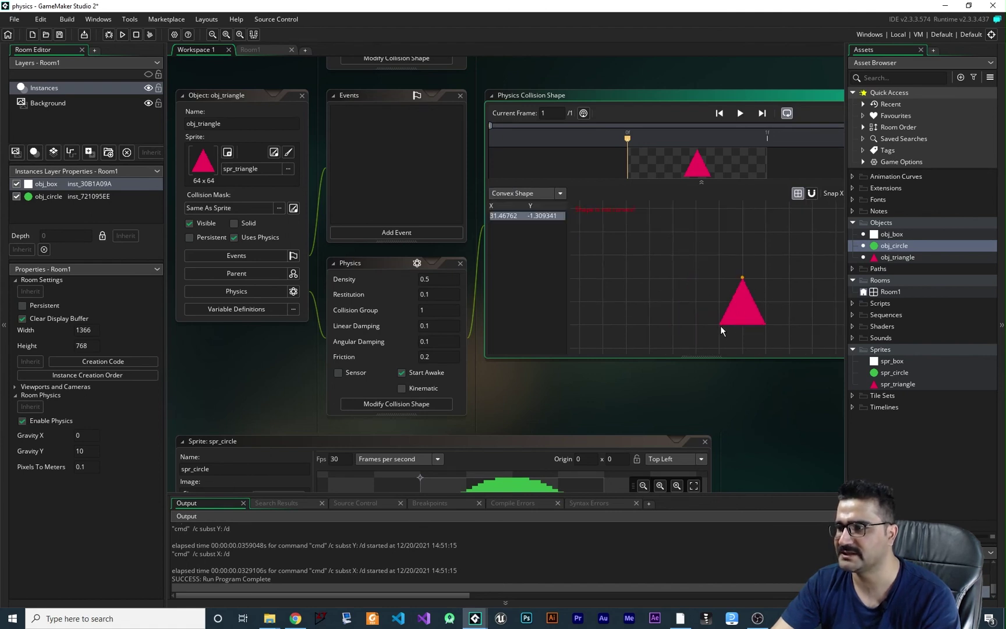
left_click(718, 326)
left_click(765, 325)
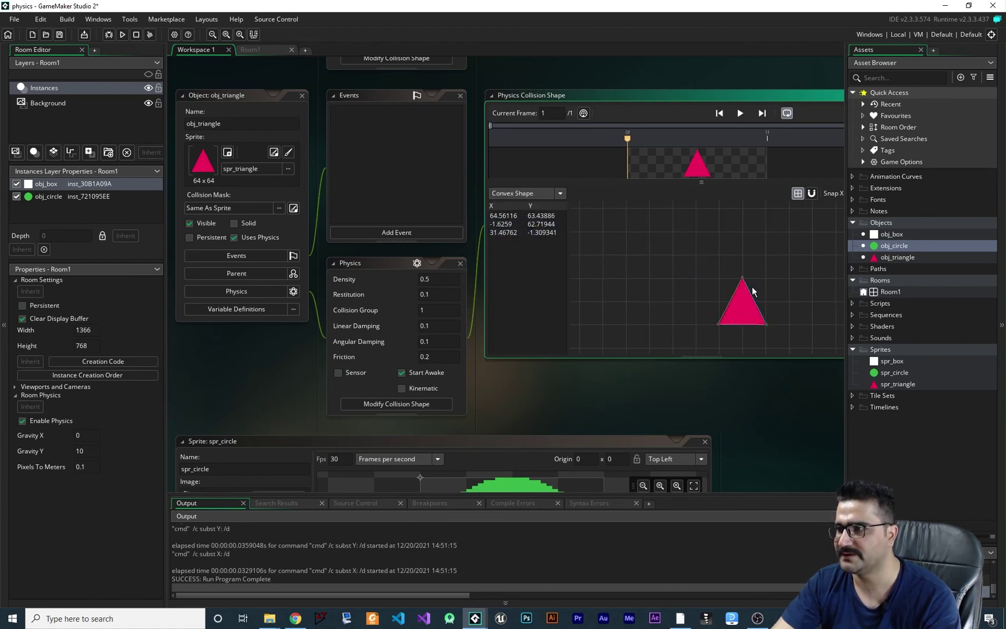
Refine the triangle's two base collision vertices to about (-1, 64) and (64, 63) so they fit the sprite's corners.
scroll(778, 312, "up", 5)
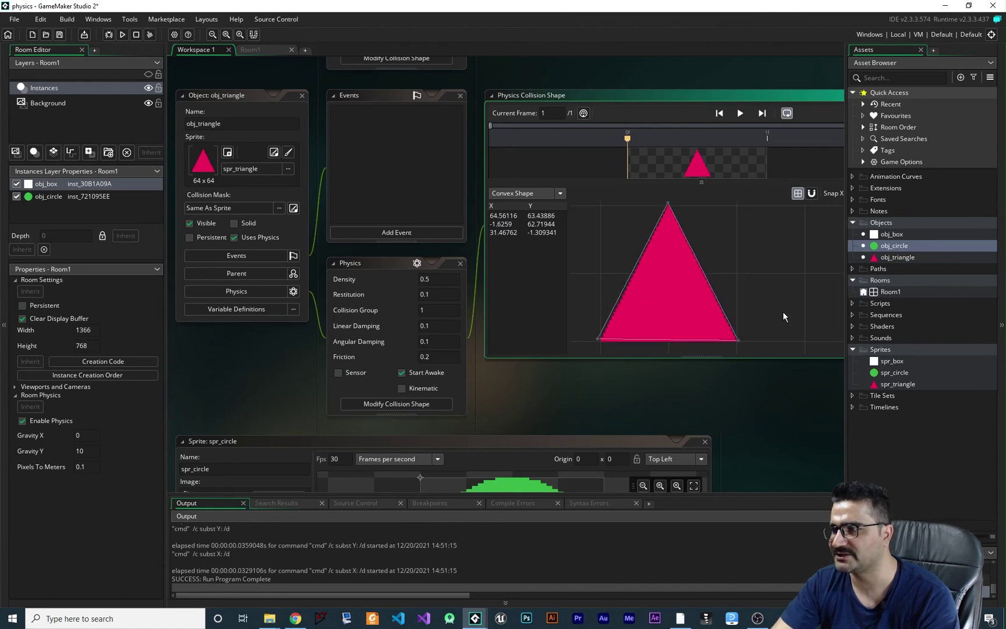
scroll(755, 301, "up", 1)
scroll(771, 290, "down", 3)
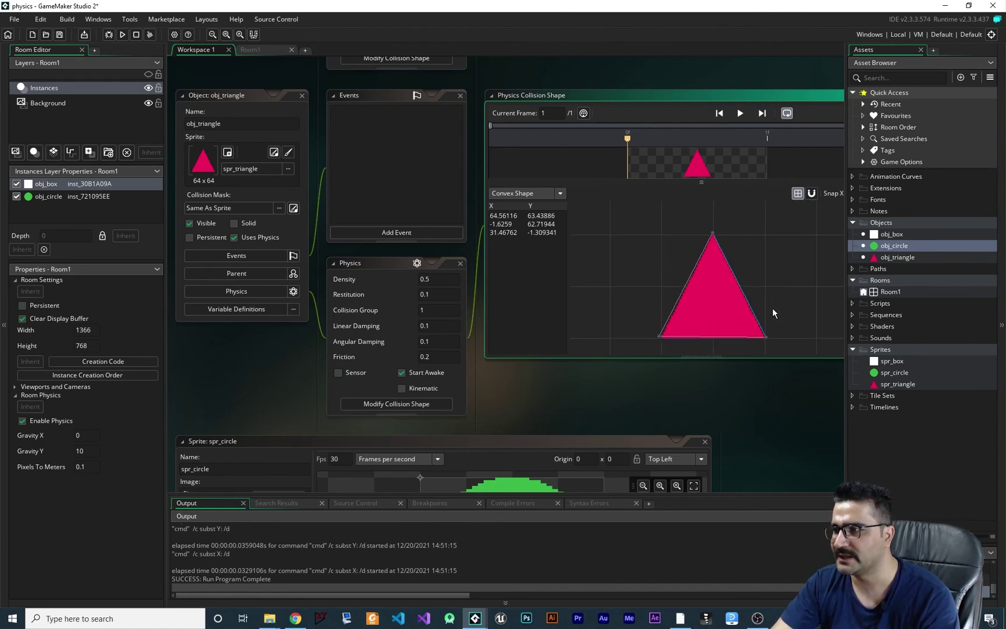
left_click_drag(661, 336, 662, 338)
left_click_drag(766, 339, 763, 338)
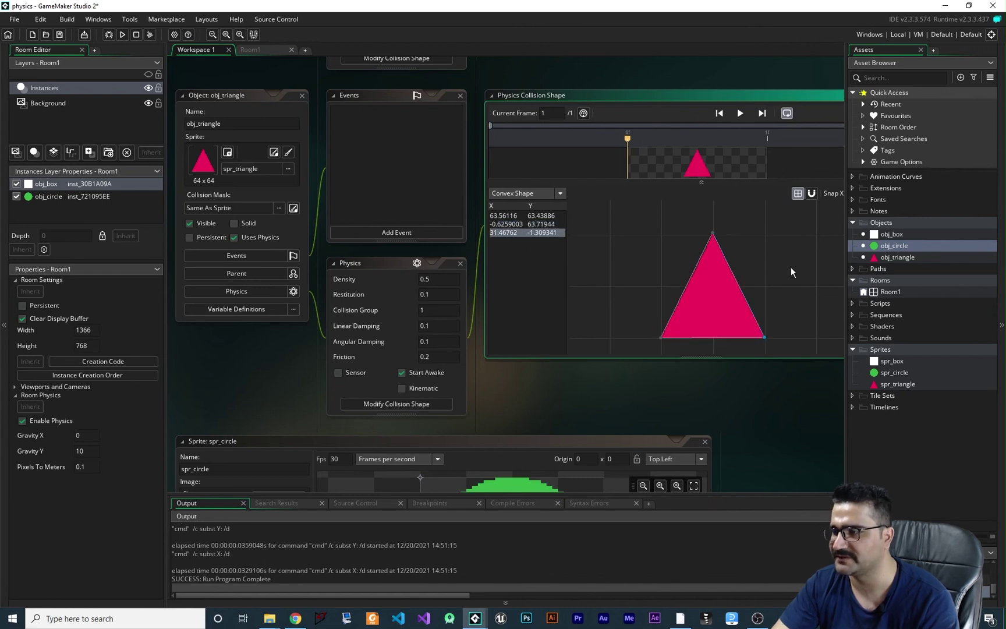
Place an obj_triangle instance on the middle of the ramp in Room1, tilted to match the slope.
left_click(257, 50)
left_click_drag(897, 257, 463, 268)
left_click(453, 269)
left_click(519, 234)
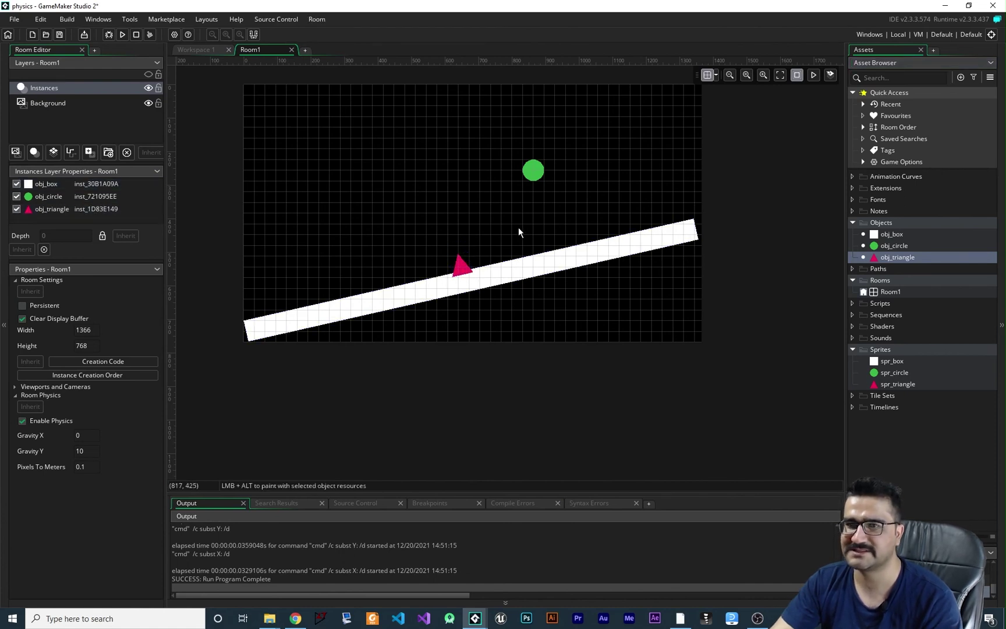
Set the Density of obj_triangle to 0 and test-run the game.
left_click(210, 52)
left_click(436, 279)
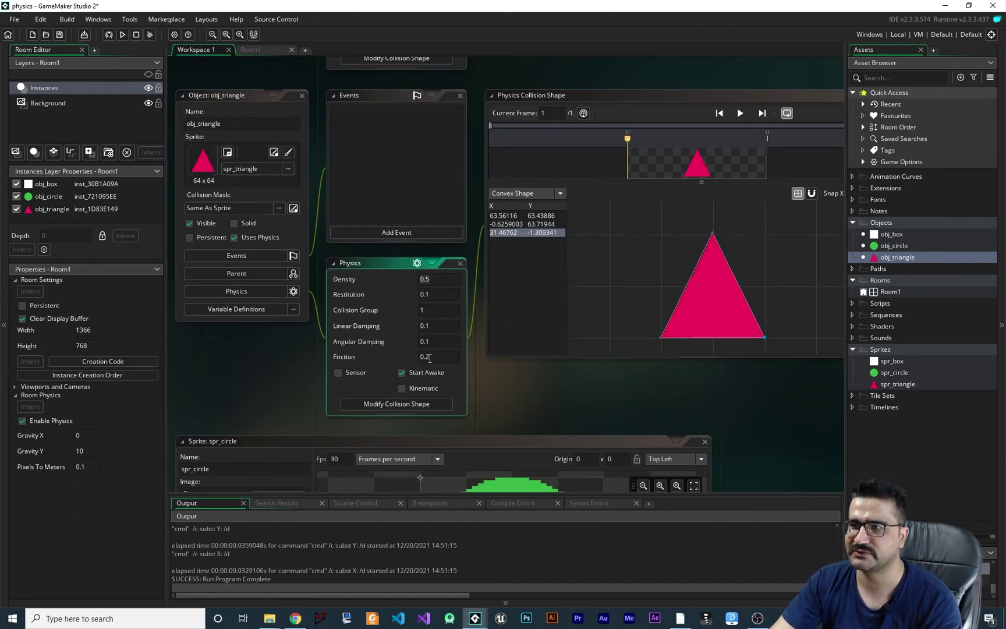
left_click(561, 400)
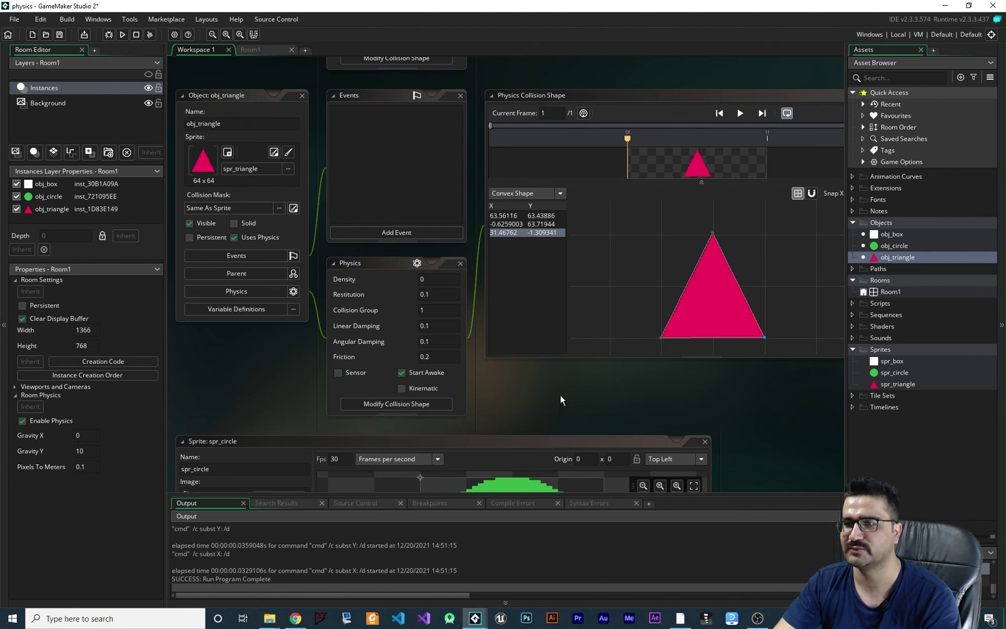
left_click(122, 35)
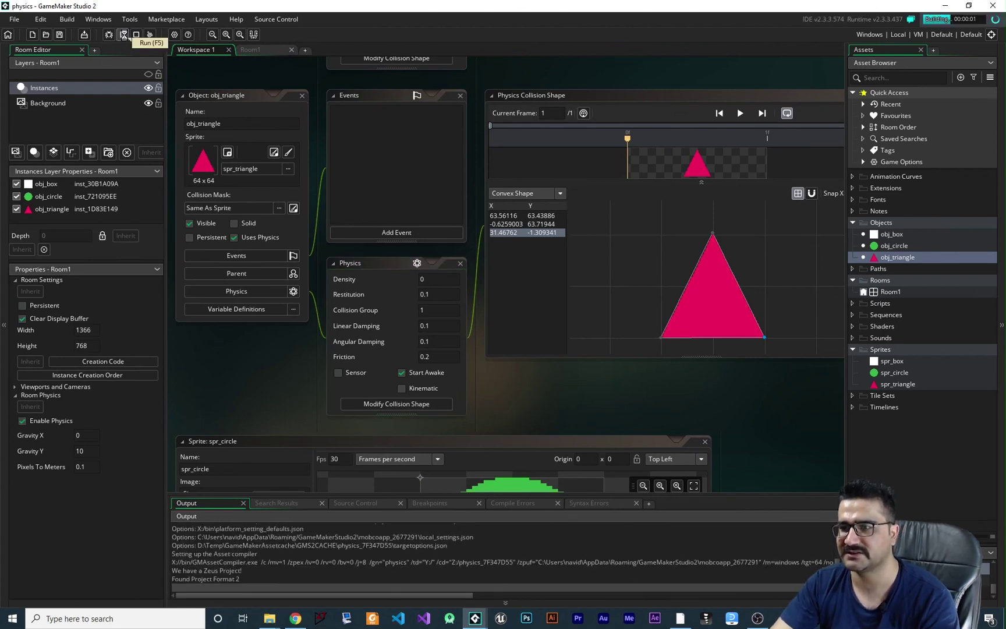